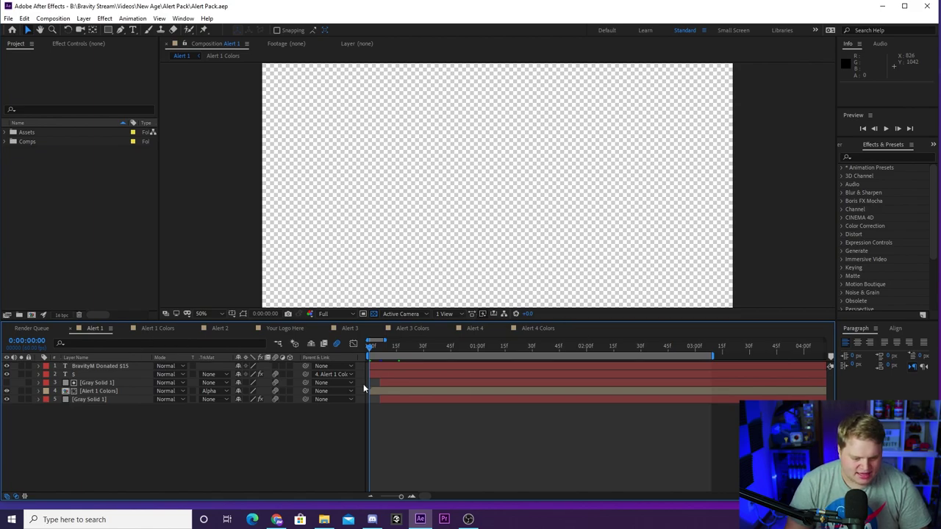
- RAM-preview the Alert 1 animation to the finished alert
key("space")
key("space")
key("space")
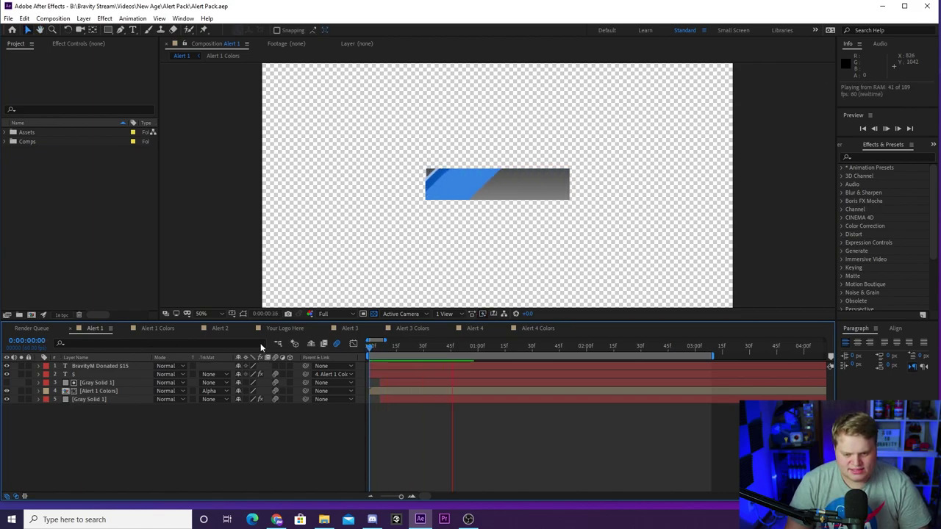
key("space")
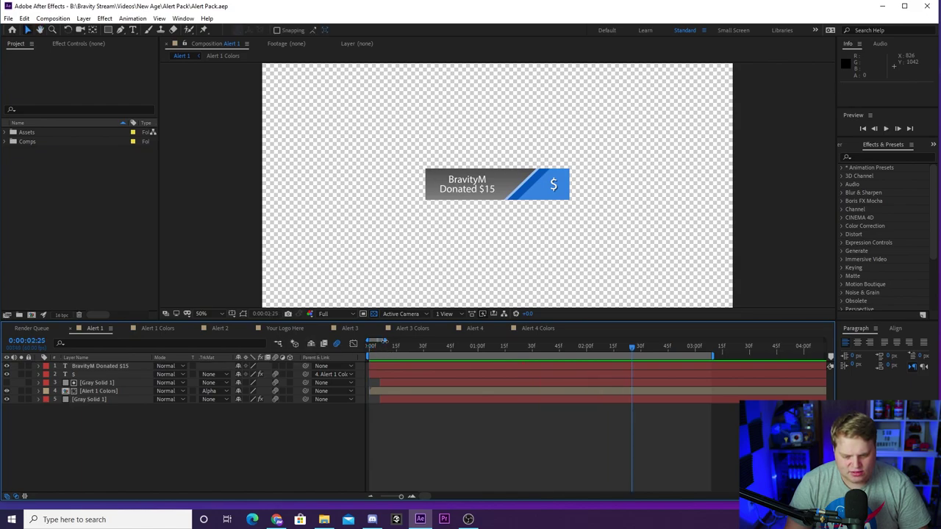
- Switch to the Alert 2 composition and preview its animation
key("space")
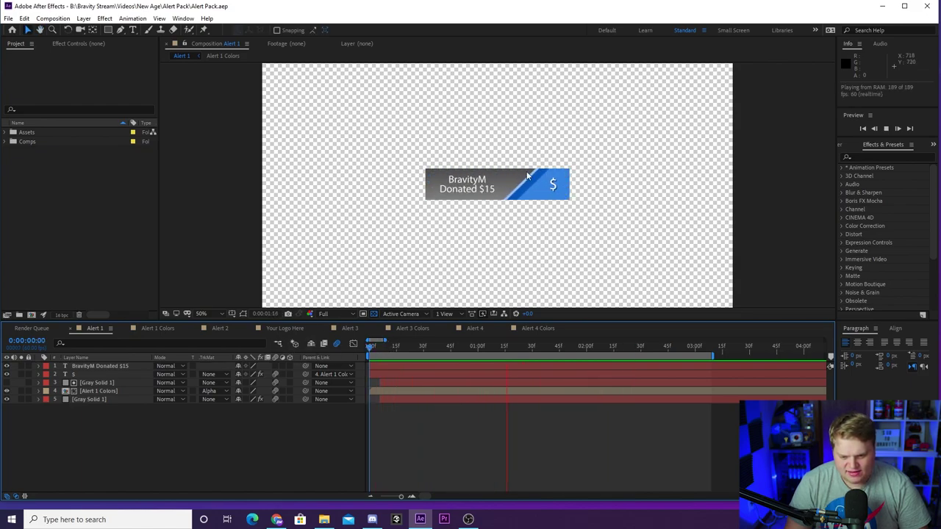
left_click(220, 330)
key("space")
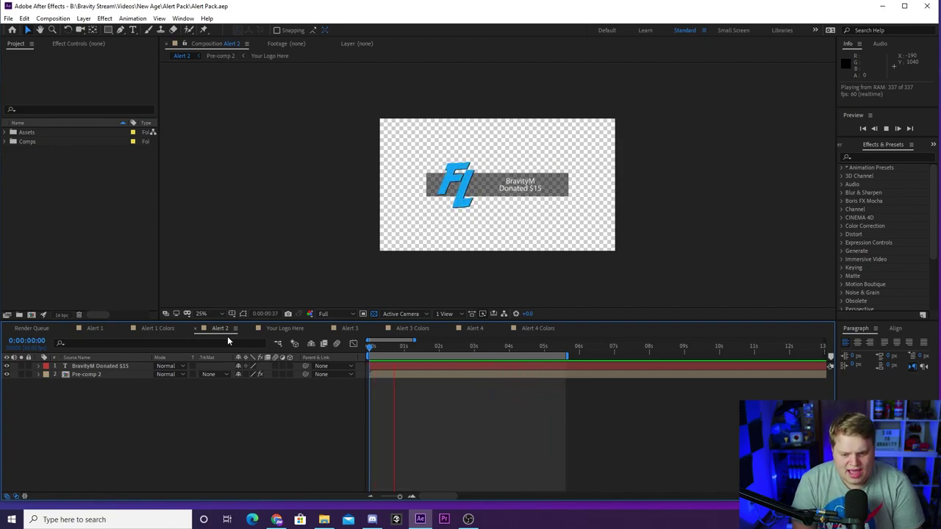
key("space")
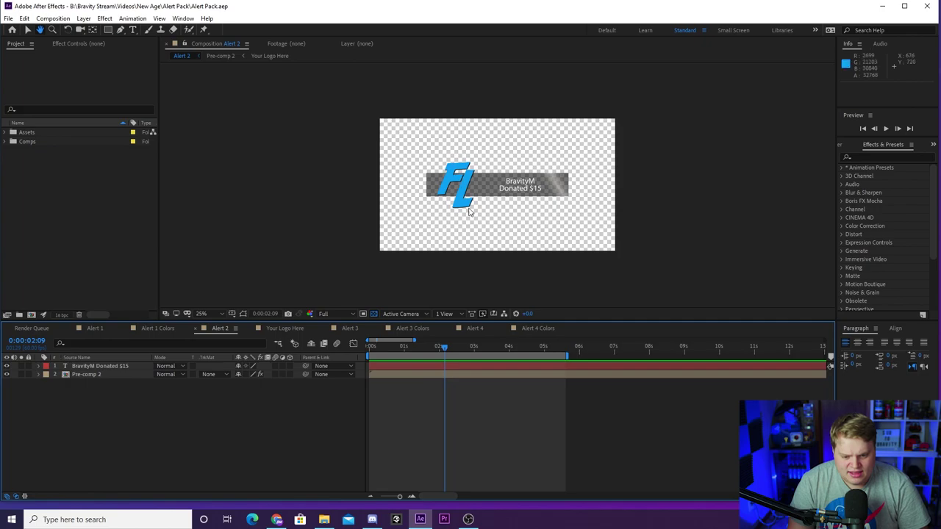
key("space")
key("space")
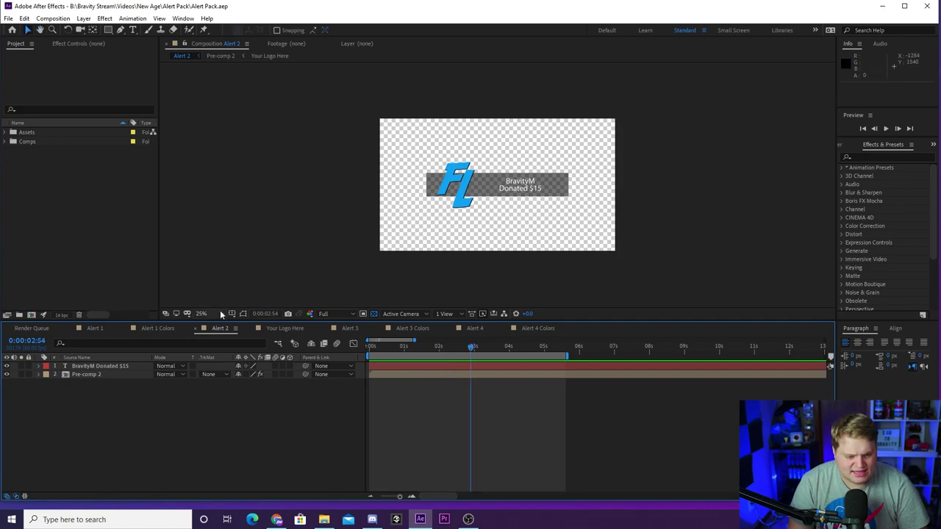
- Switch to Alert 3 and preview its red donation banner animation
left_click(353, 328)
key("space")
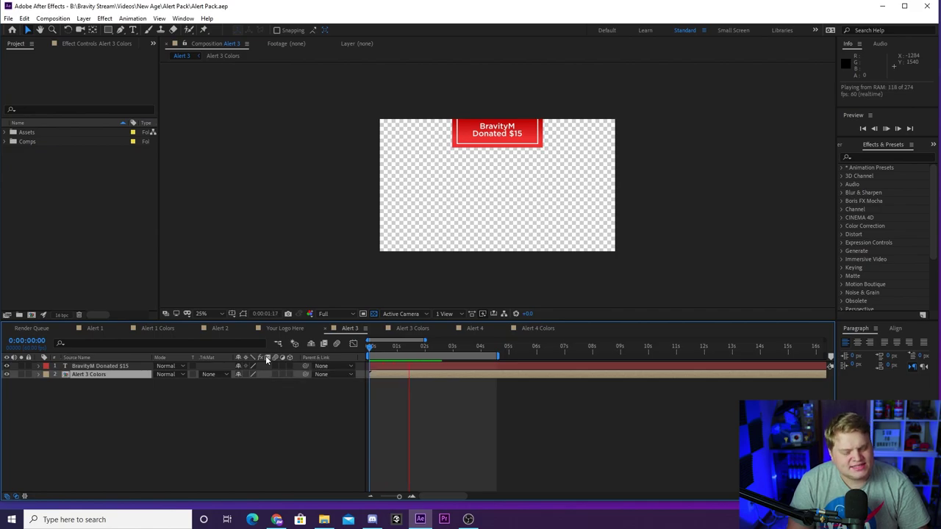
key("space")
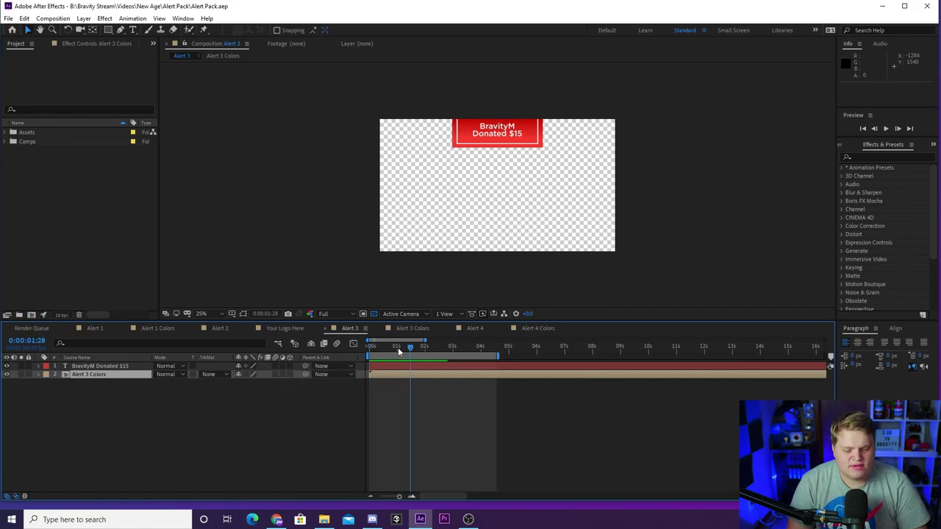
key("space")
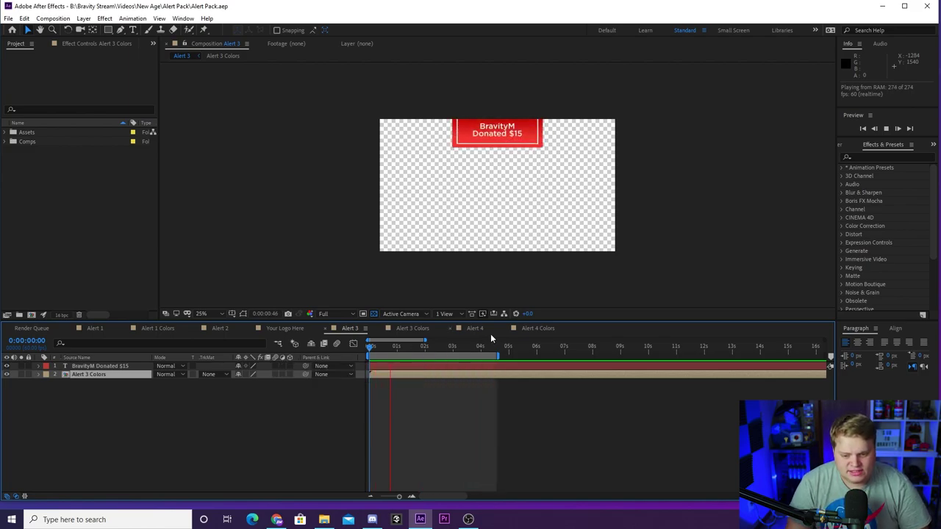
- Preview and scrub the Alert 4 animation, stopping on the blue New Follower banner
left_click(475, 329)
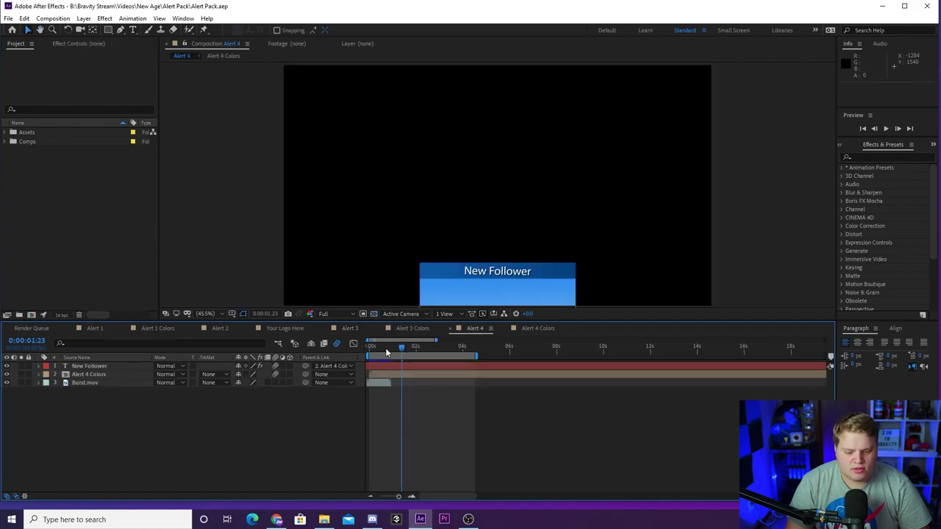
key("space")
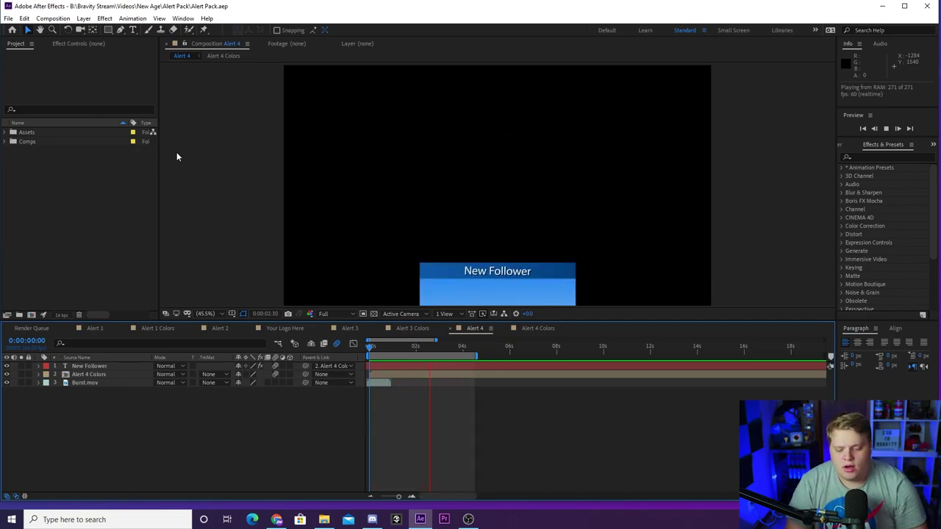
key("space")
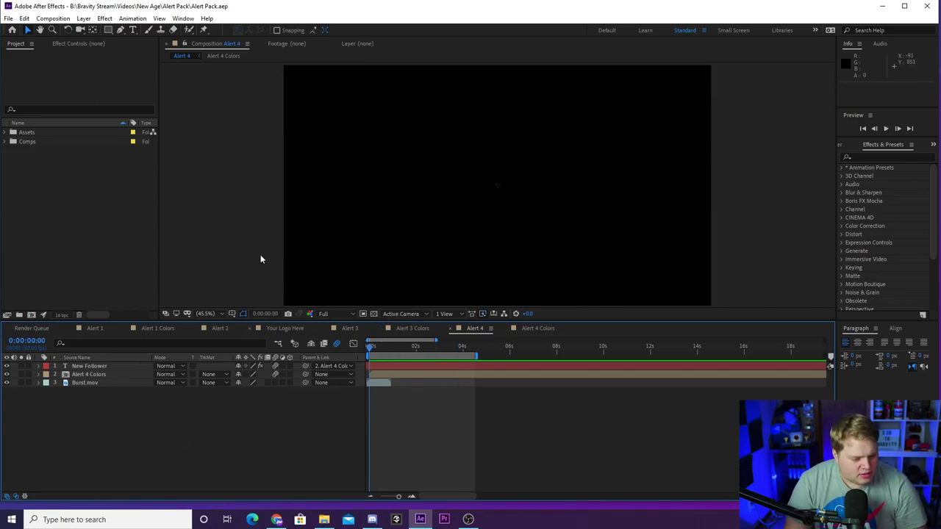
mouse_move(378, 340)
left_mouse_down()
mouse_move(423, 344)
mouse_move(370, 345)
left_mouse_up()
key("space")
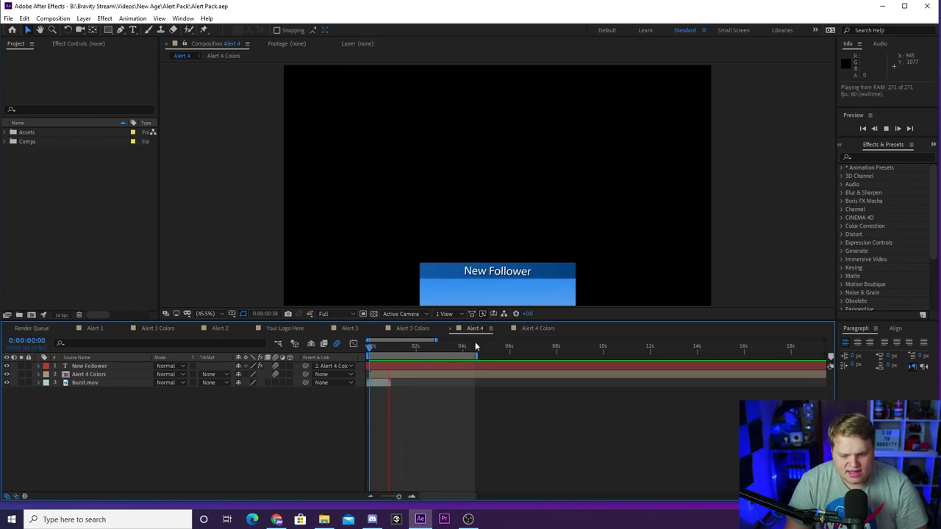
key("space")
- Replace 'Follower' with 'Sub' so the Alert 4 banner reads 'New Sub'
double_click(496, 272)
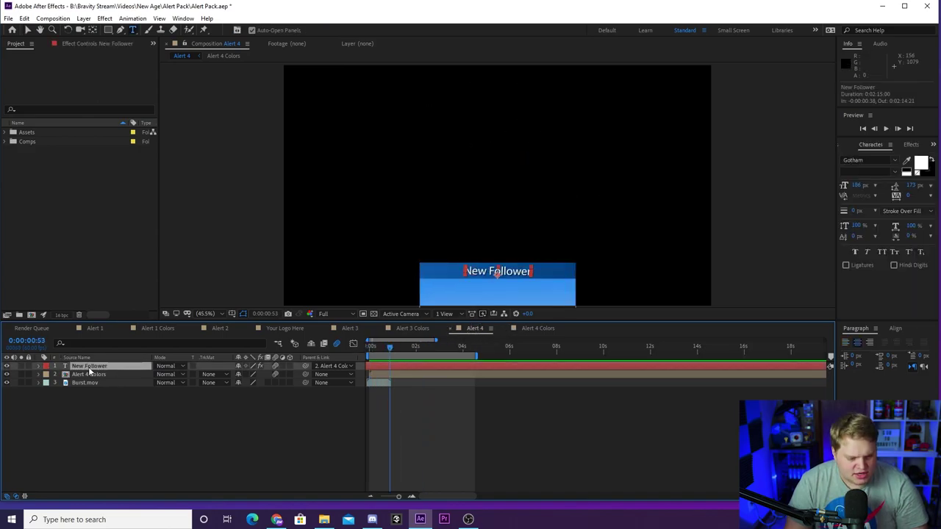
key("Escape")
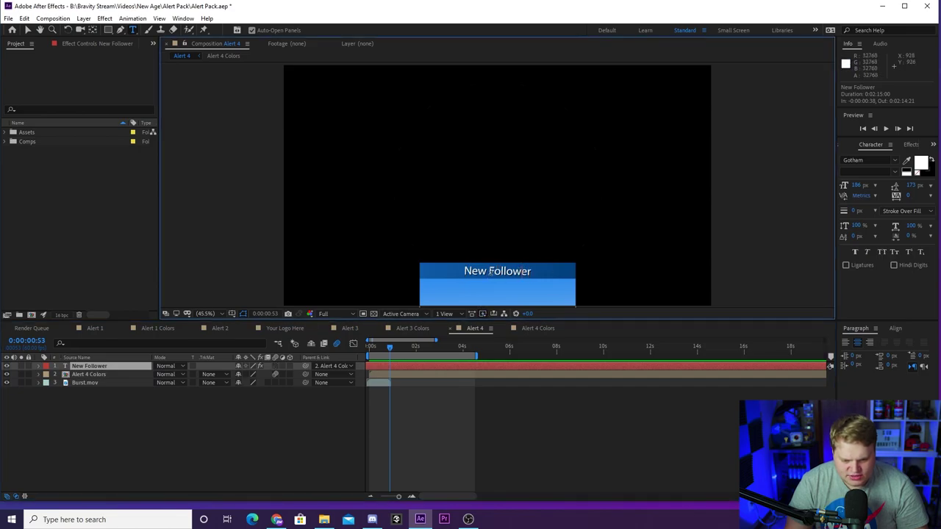
left_click_drag(490, 272, 525, 271)
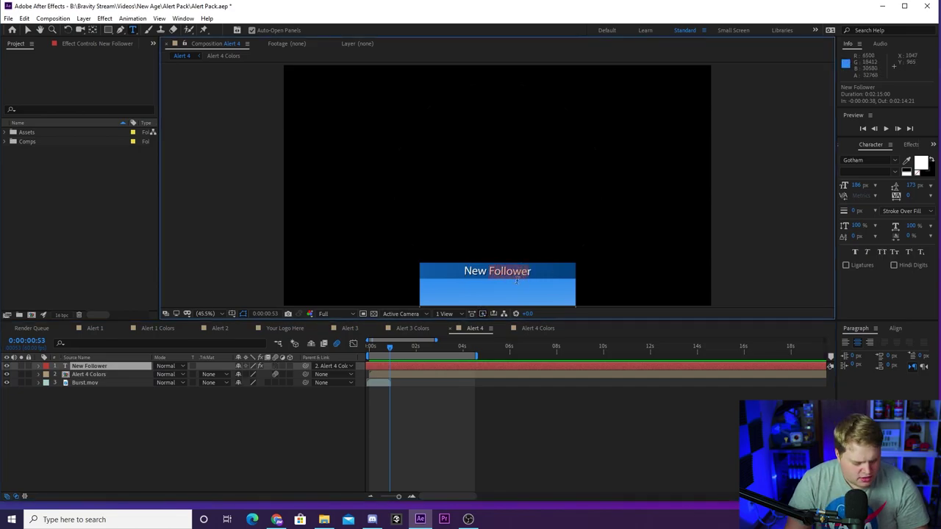
type("Subr")
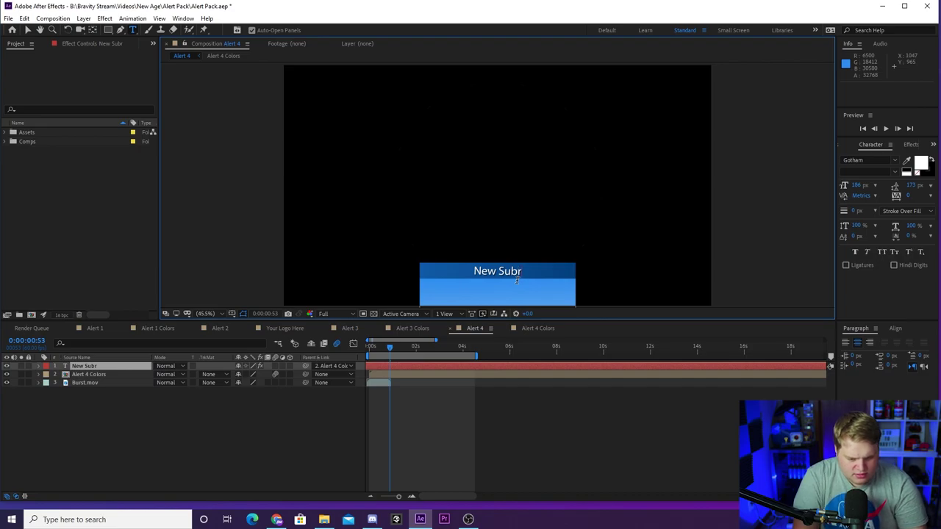
key("BackSpace")
left_click(27, 30)
left_click(272, 434)
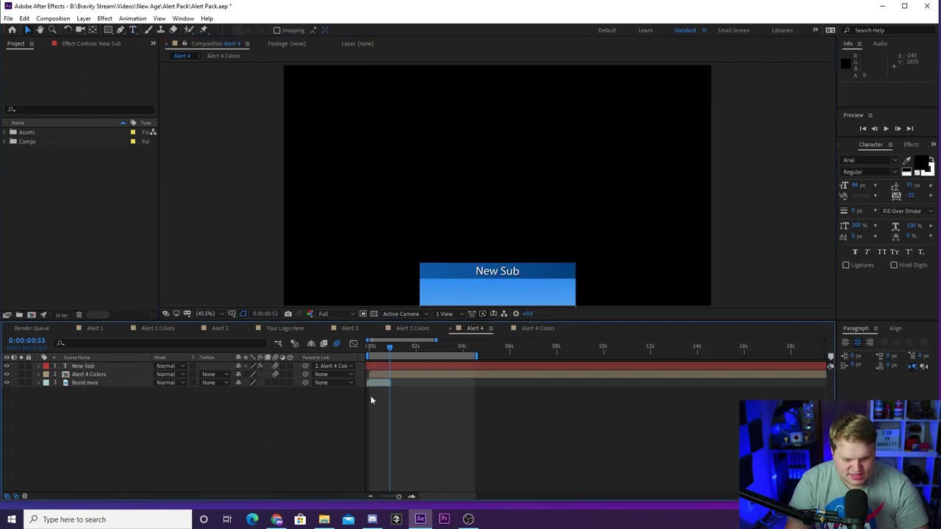
- Preview the edited Alert 4 animation from the start to the New Sub banner
left_click_drag(393, 347, 239, 342)
key("space")
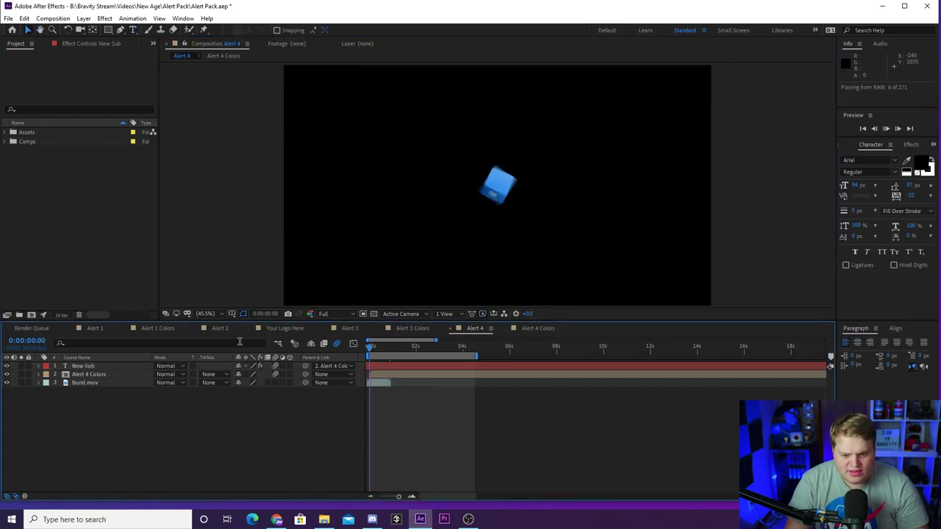
left_click_drag(381, 347, 420, 346)
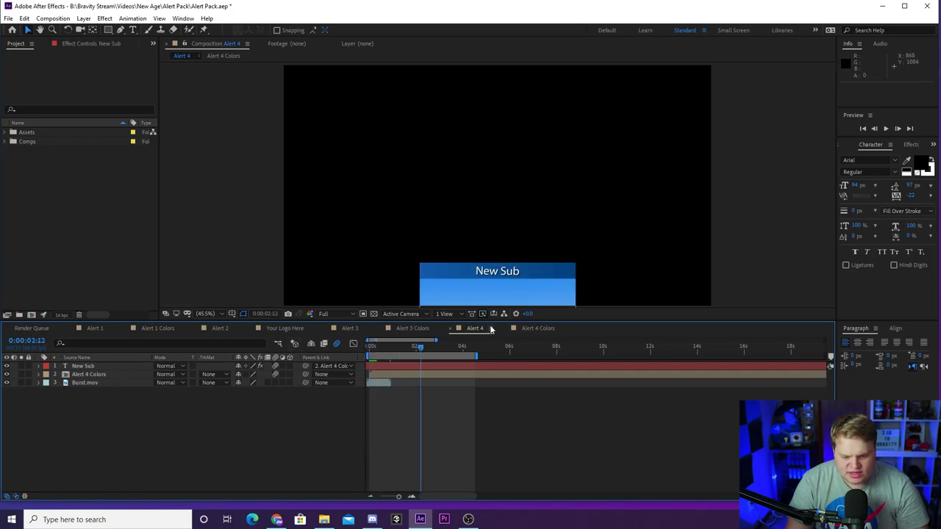
- Inspect the Gradient Ramp of Royal Blue Solid 1 and Deep Royal Blue Solid 2, then go to Alert 3
left_click(536, 329)
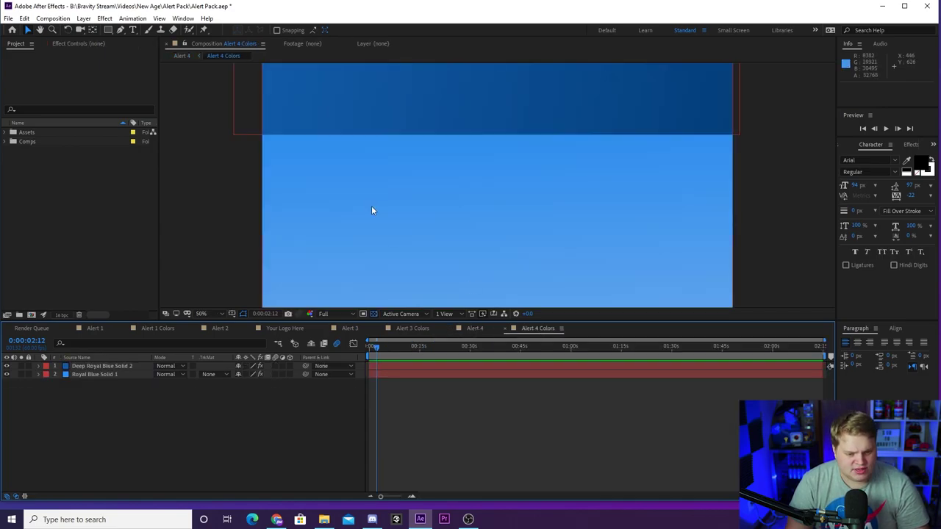
key("comma")
left_click(492, 142)
left_click(503, 207)
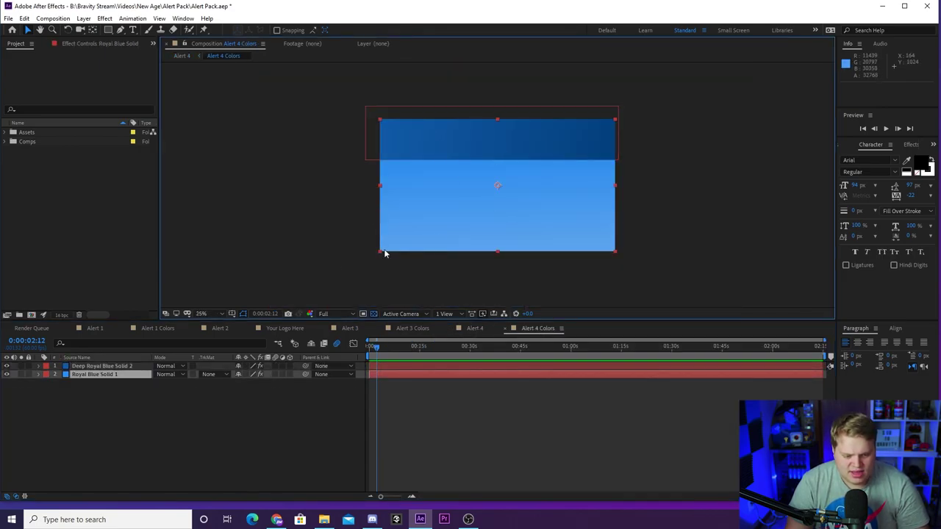
left_click(97, 44)
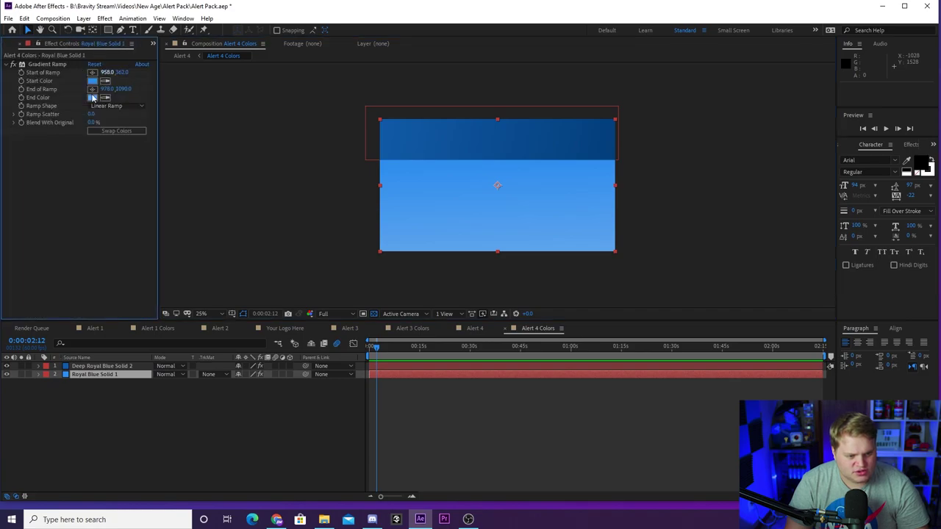
left_click(103, 367)
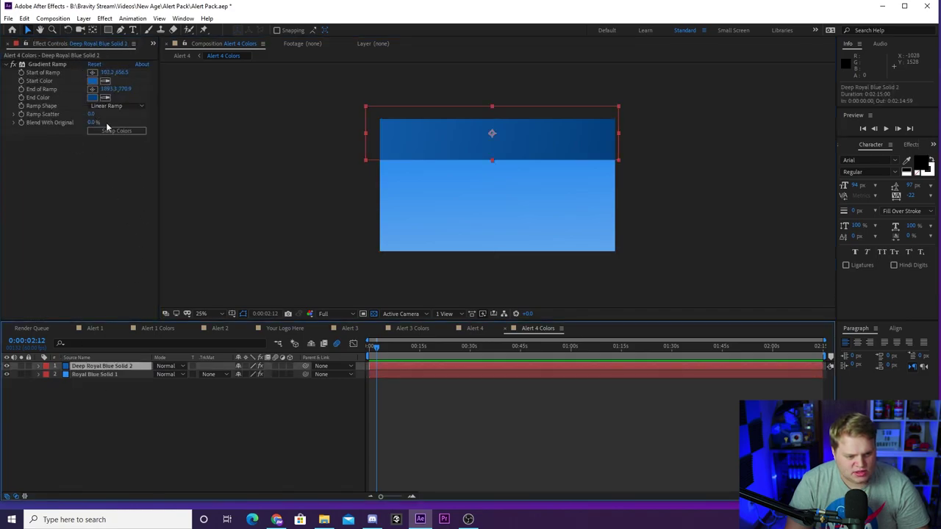
left_click(136, 376)
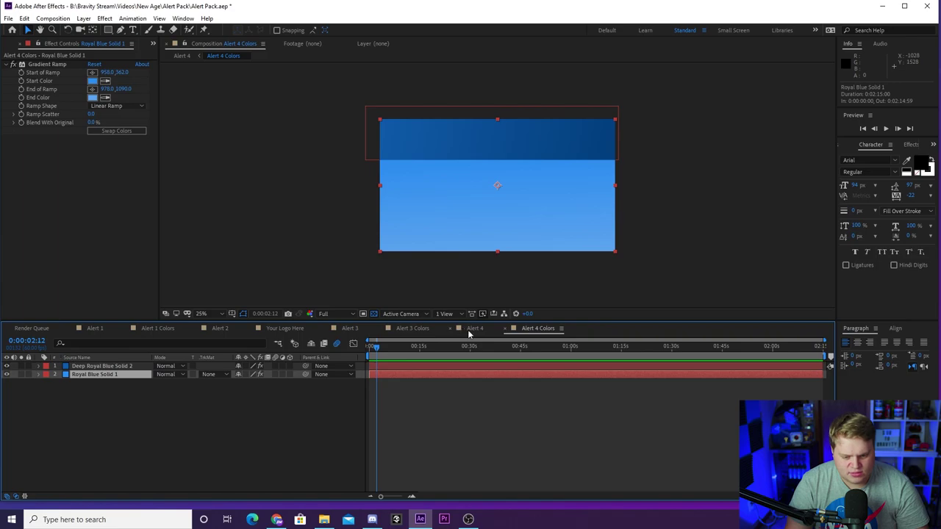
left_click(471, 330)
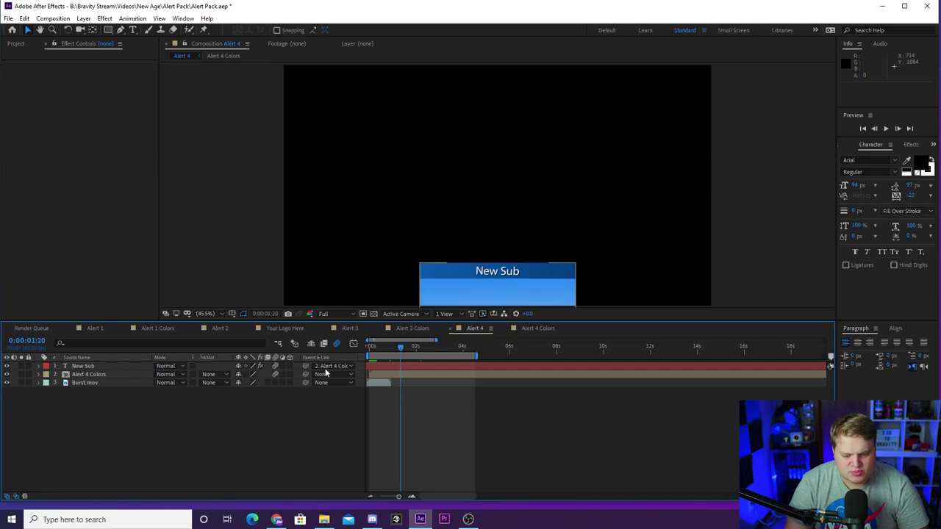
left_click(346, 329)
- Inspect the Red Solid 1 gradient and Shape Layer 1 frame colour in Alert 3 Colors, then go to Alert 2
mouse_move(416, 355)
left_mouse_down()
mouse_move(400, 351)
mouse_move(460, 347)
mouse_move(381, 358)
mouse_move(451, 351)
mouse_move(406, 353)
mouse_move(411, 347)
left_mouse_up()
left_click(414, 329)
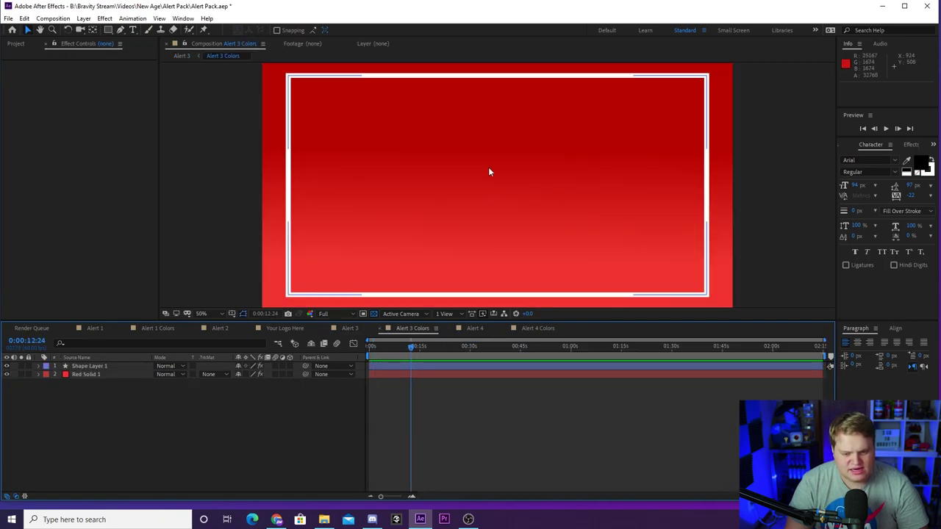
scroll(488, 167, "down", 2)
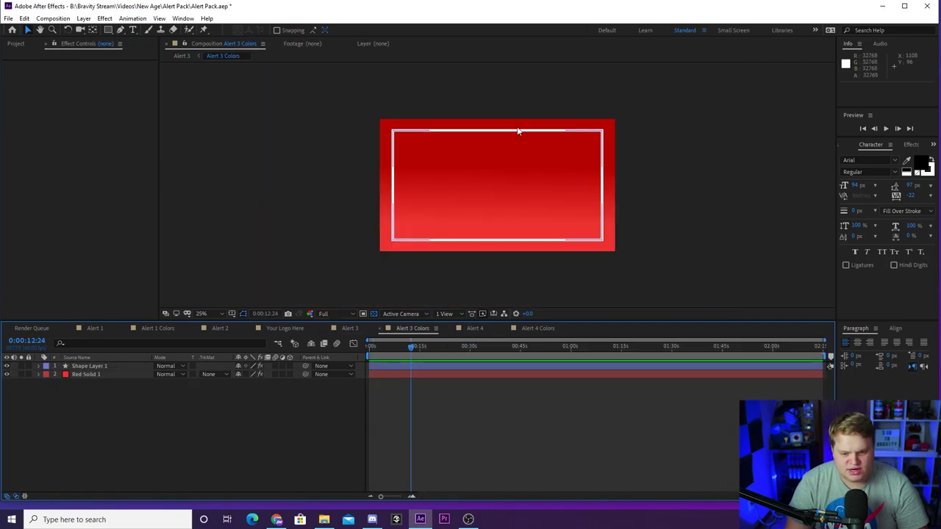
left_click(108, 375)
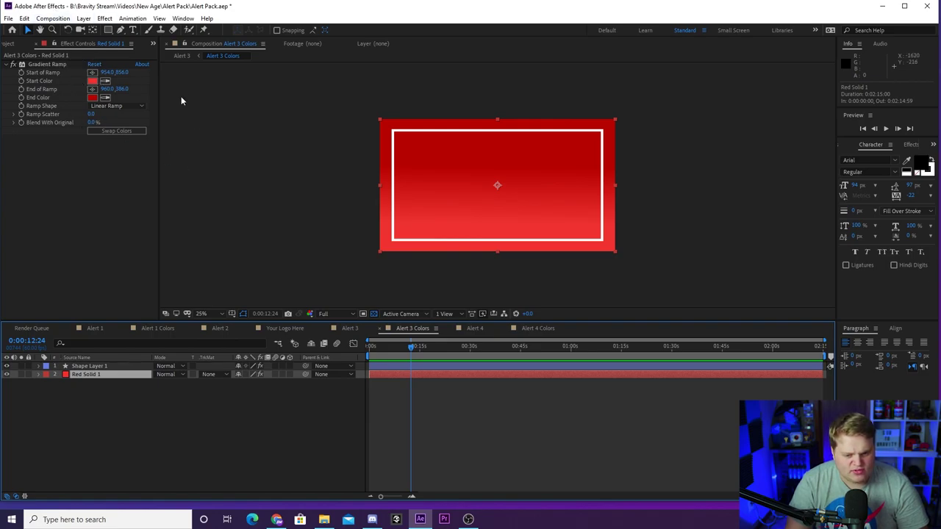
left_click(103, 366)
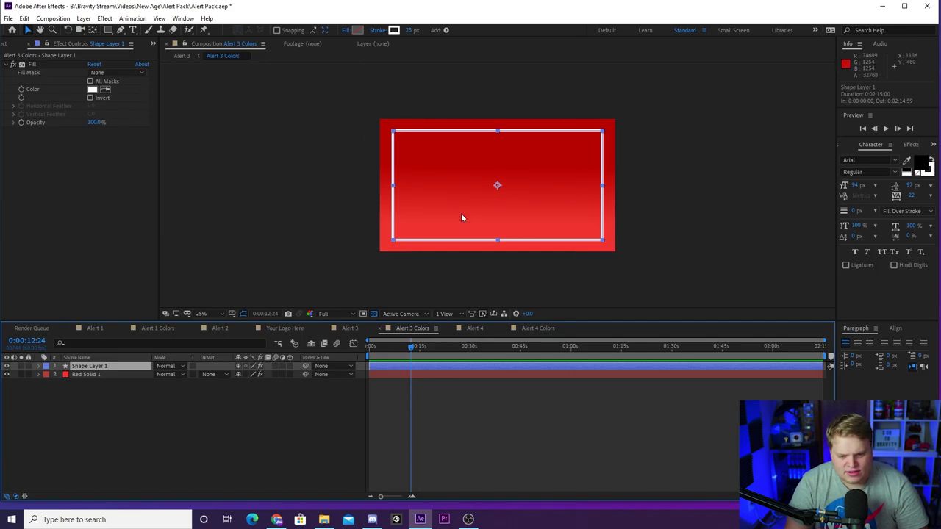
left_click(266, 408)
left_click(218, 329)
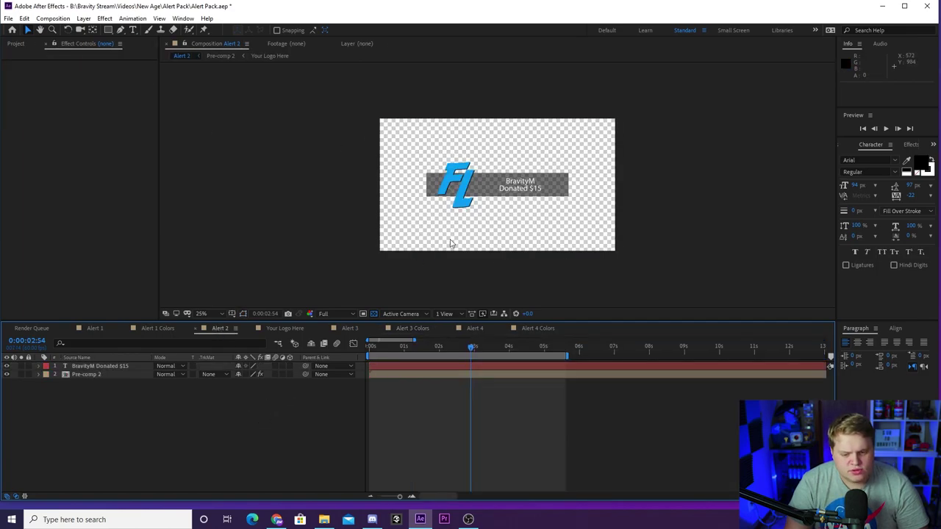
- Open Your Logo Here and delete then restore the Fake Logo 2.psd layer
scroll(449, 245, "up", 2)
scroll(452, 241, "down", 2)
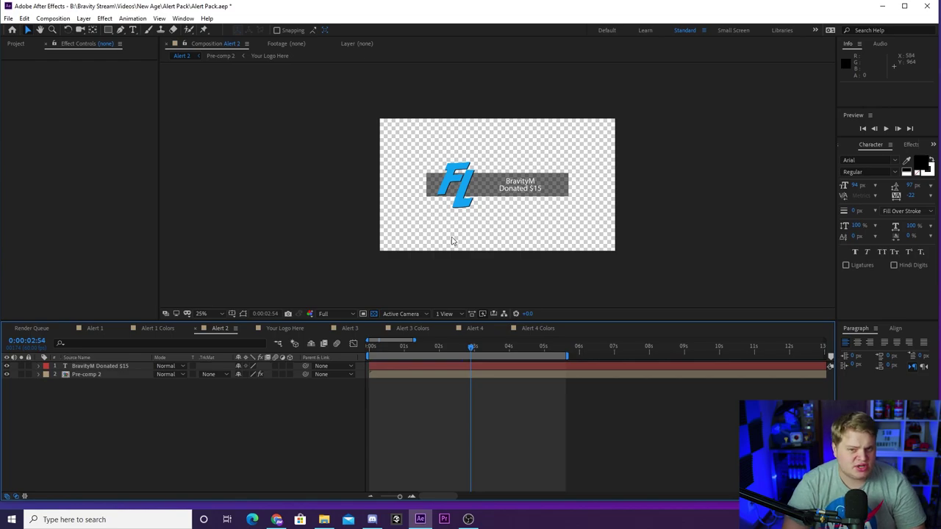
key("period")
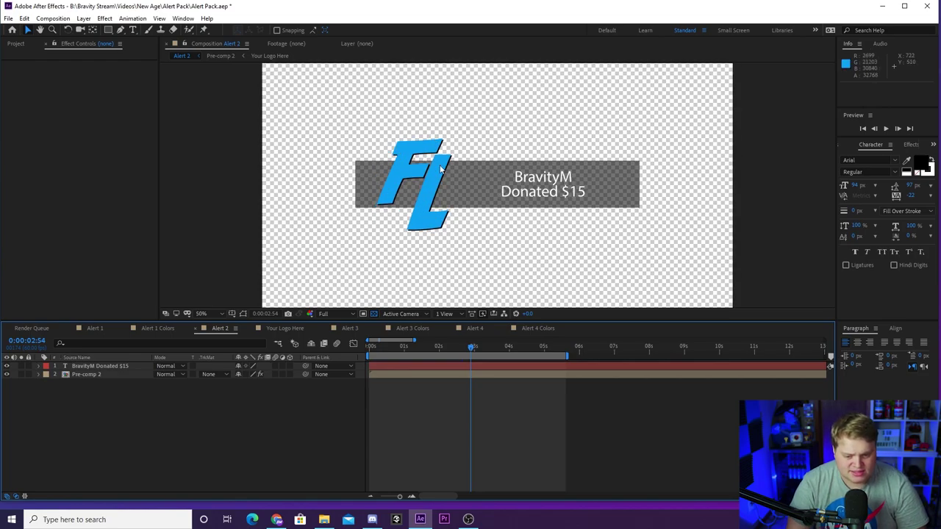
key("comma")
key("period")
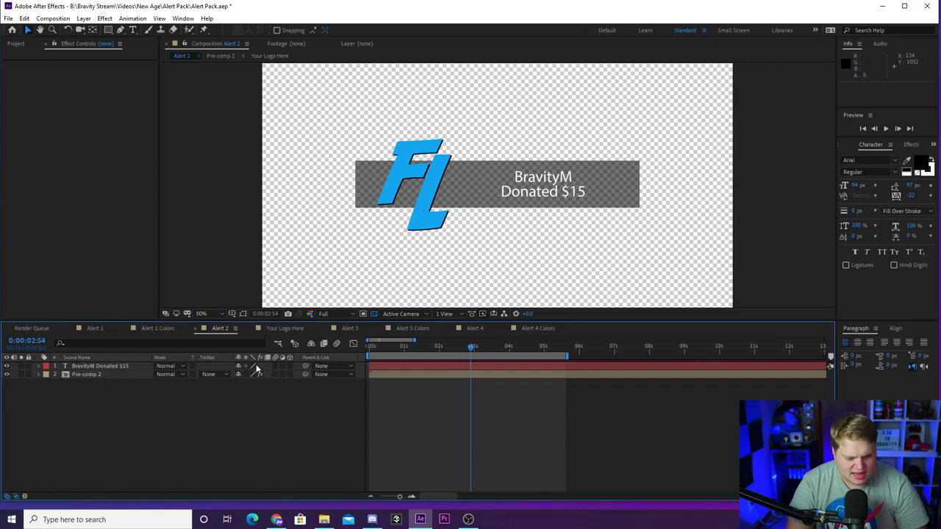
left_click(275, 328)
left_click(519, 194)
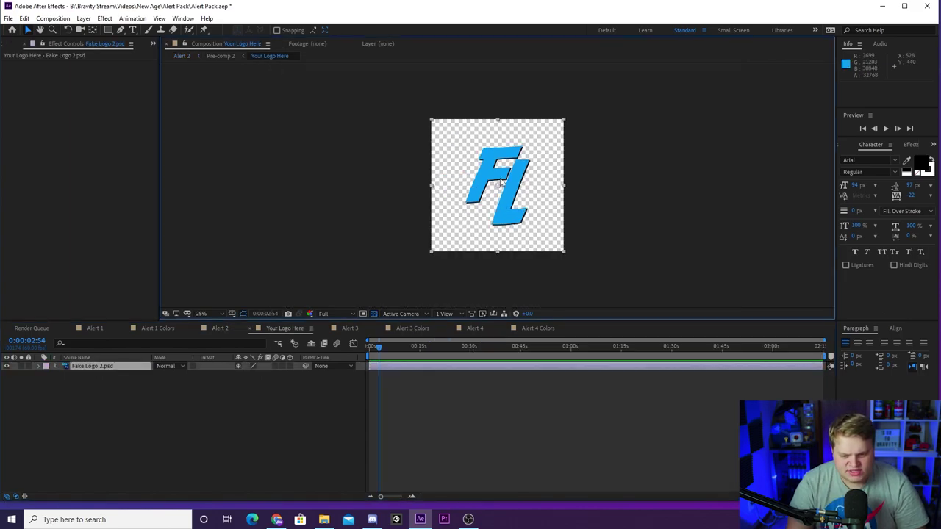
key("period")
key("Delete")
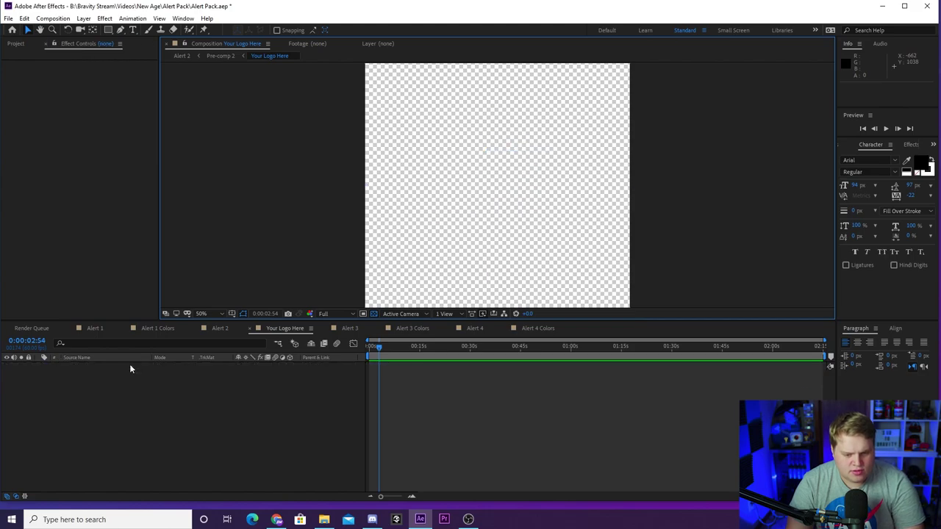
key("ctrl+z")
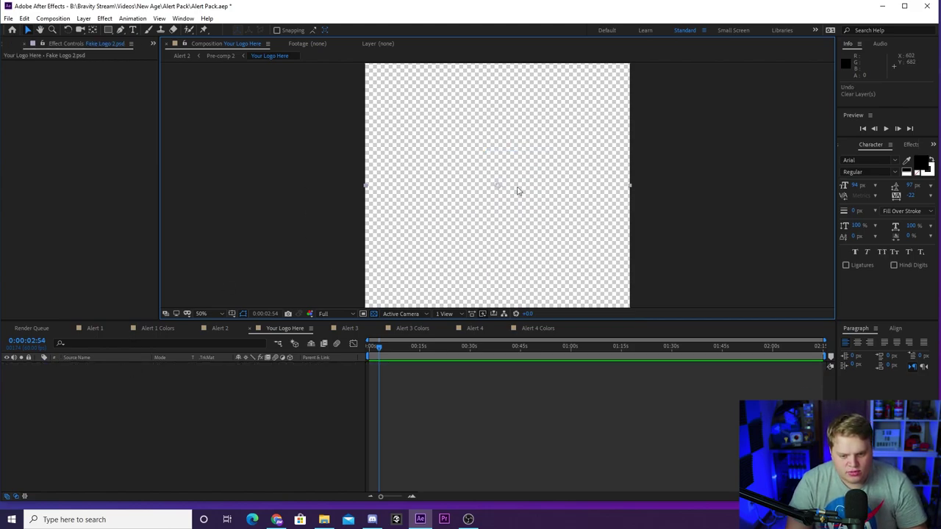
key("comma")
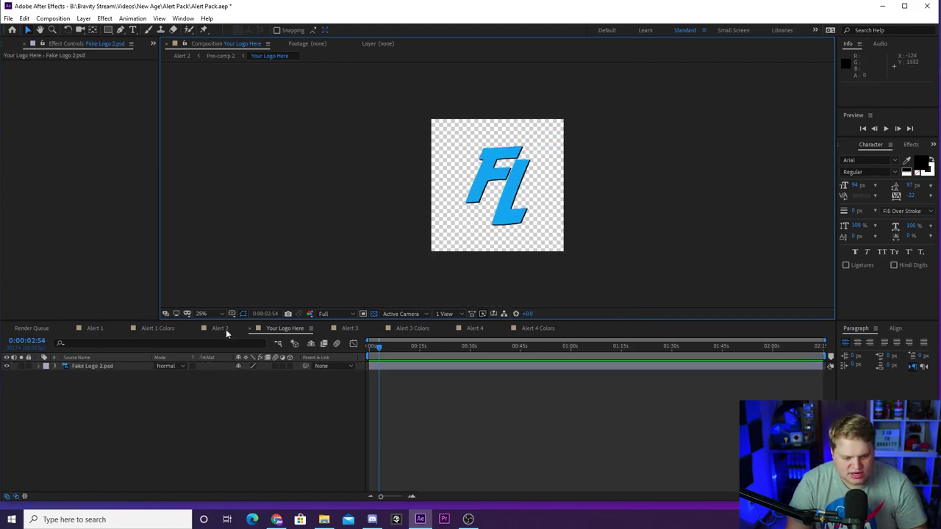
- Return to Alert 2, then move to Alert 1 and scrub back through its animation
left_click(219, 328)
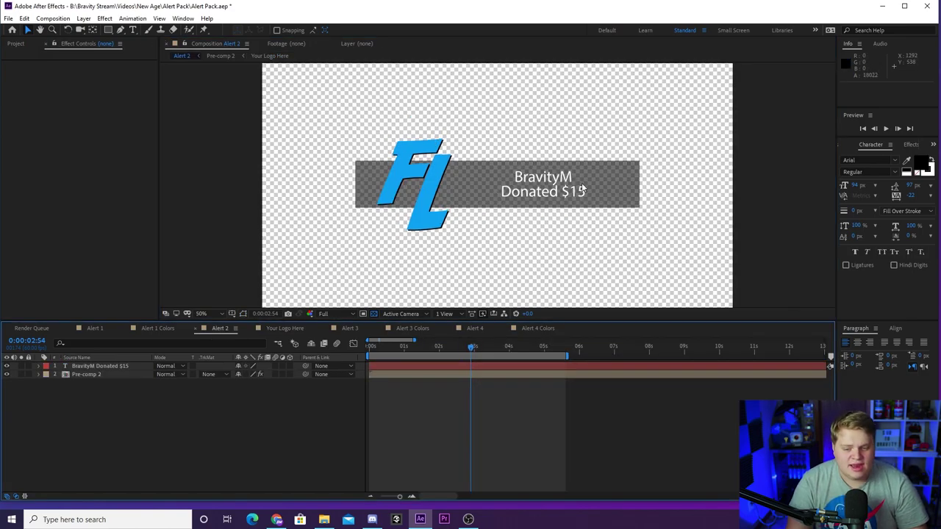
key("comma")
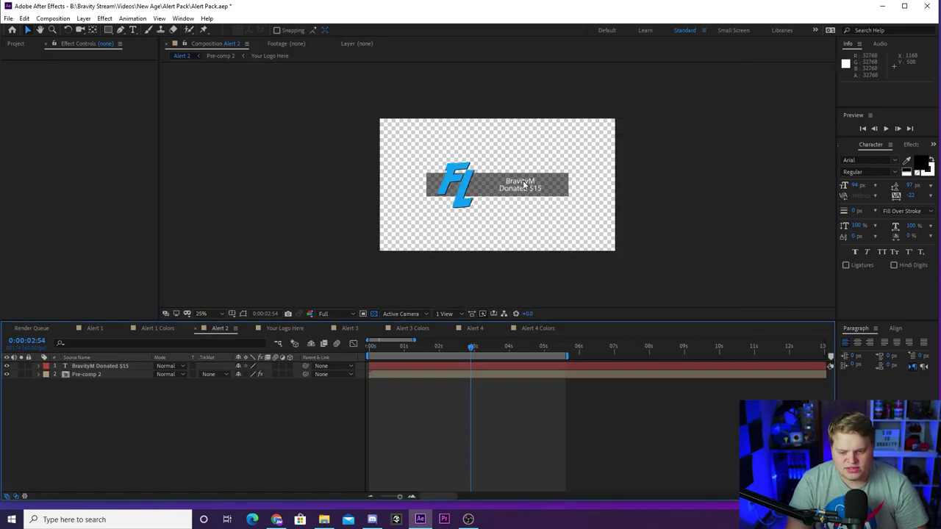
left_click(99, 329)
left_click_drag(658, 351, 577, 341)
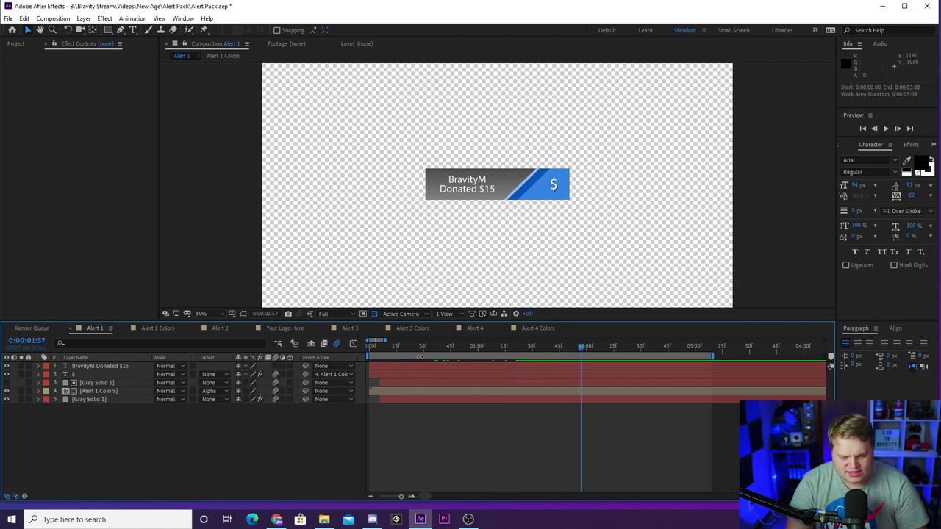
left_click_drag(419, 356, 421, 349)
left_click(497, 345)
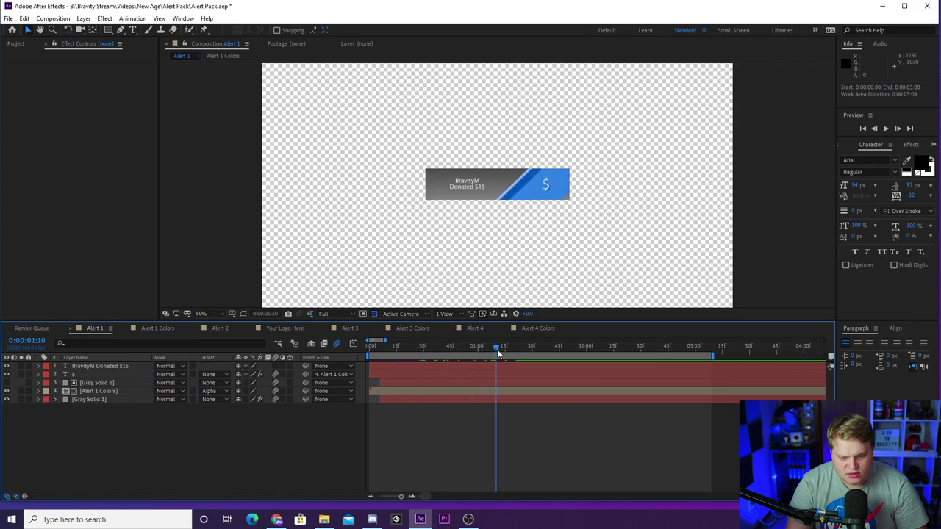
left_click(171, 328)
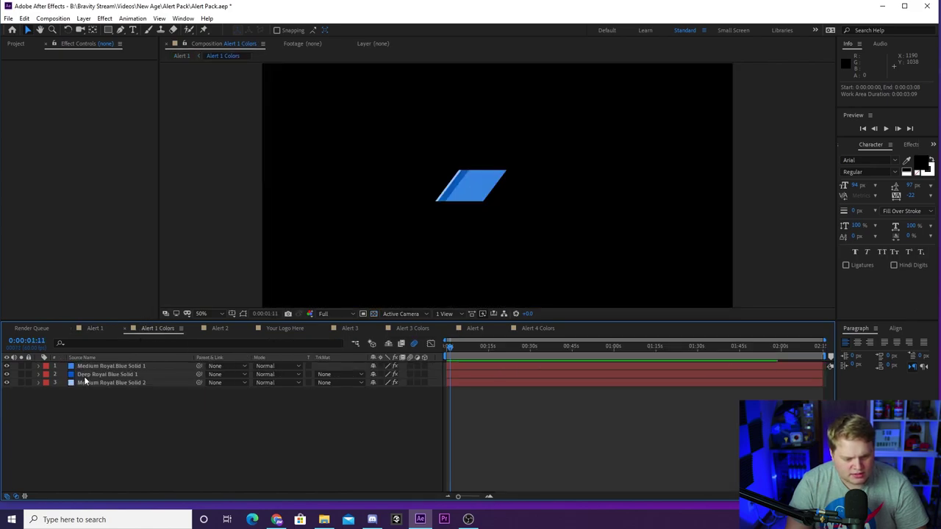
left_click(100, 376)
left_click(101, 369)
left_click(108, 382)
left_click(111, 374)
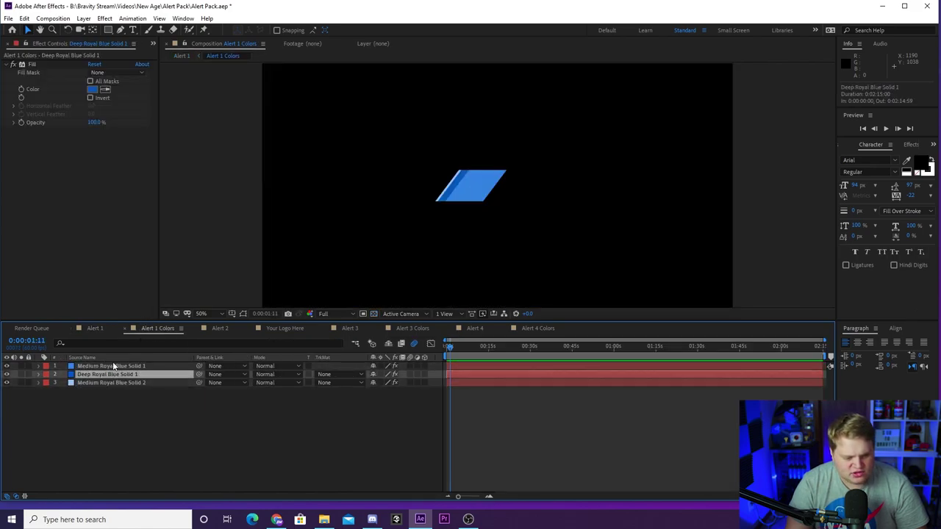
left_click(112, 365)
left_click(103, 376)
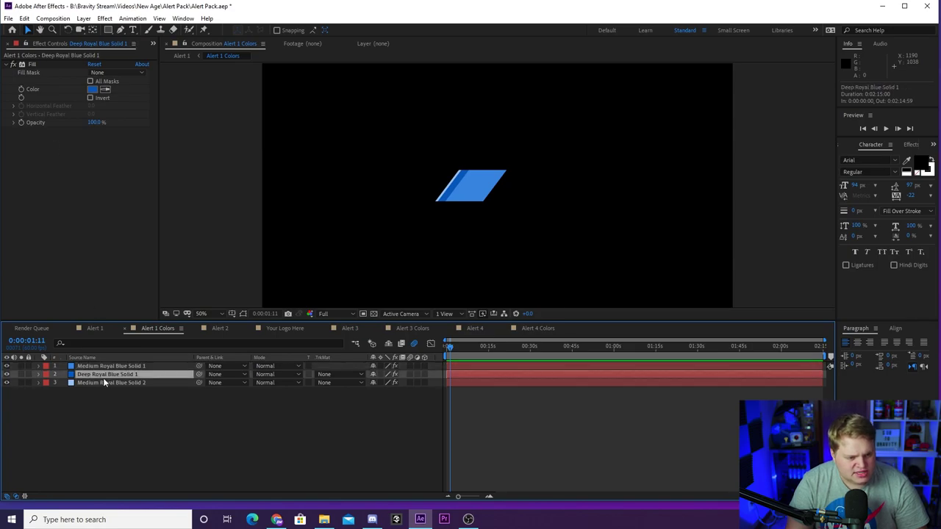
left_click(106, 382)
left_click(107, 374)
left_click(111, 366)
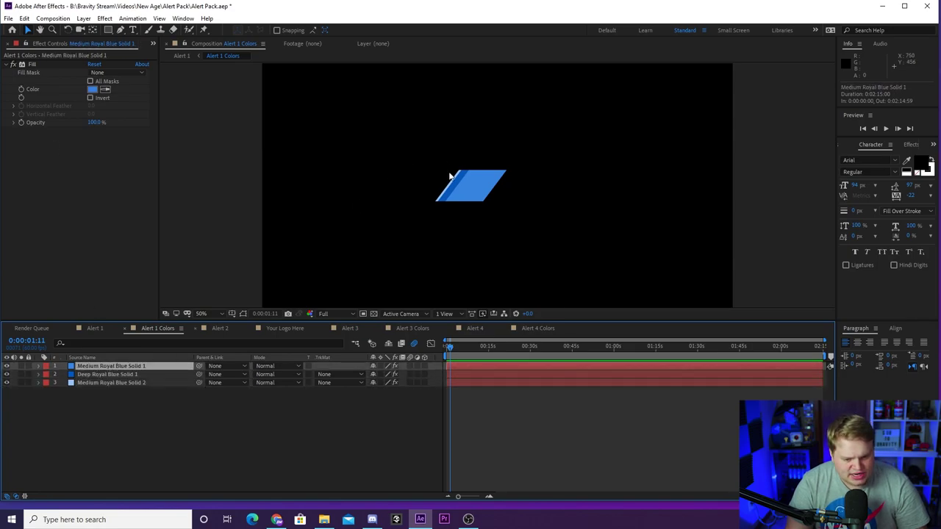
left_click(95, 329)
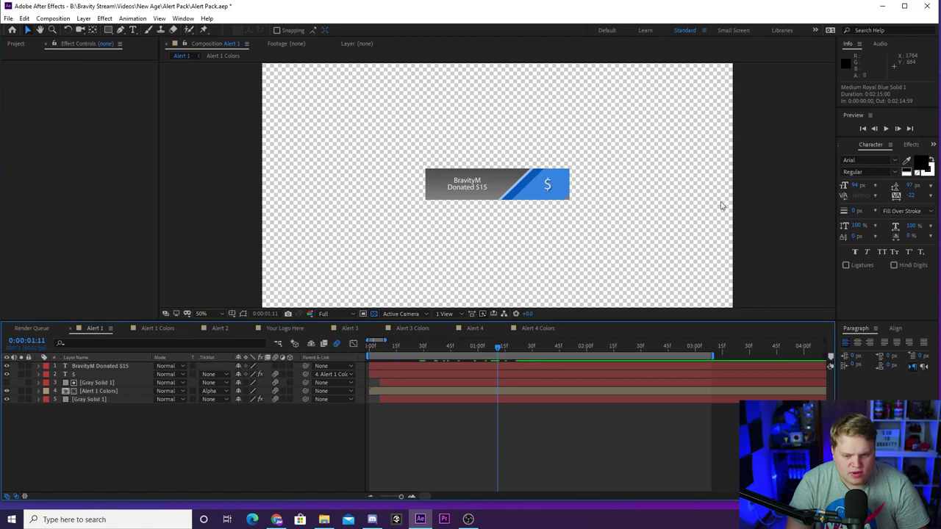
key("slash")
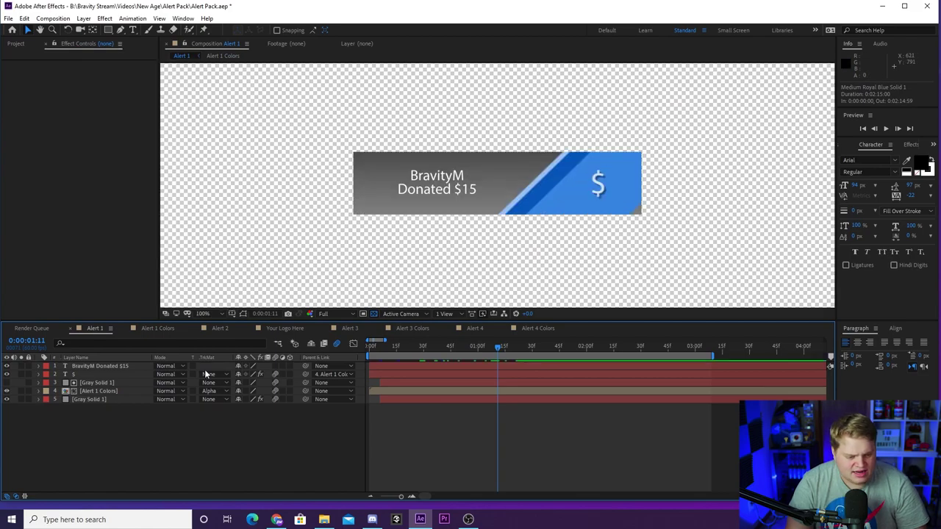
left_click(87, 375)
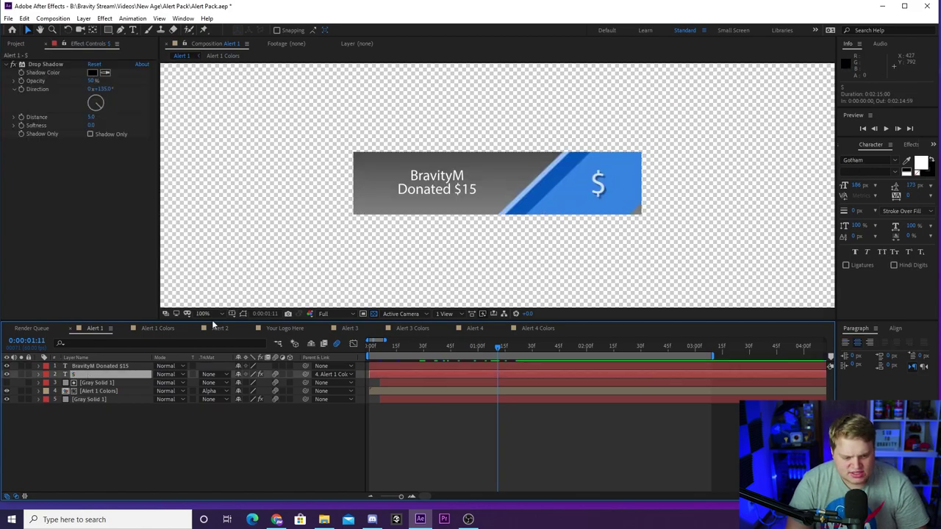
double_click(84, 374)
key("Escape")
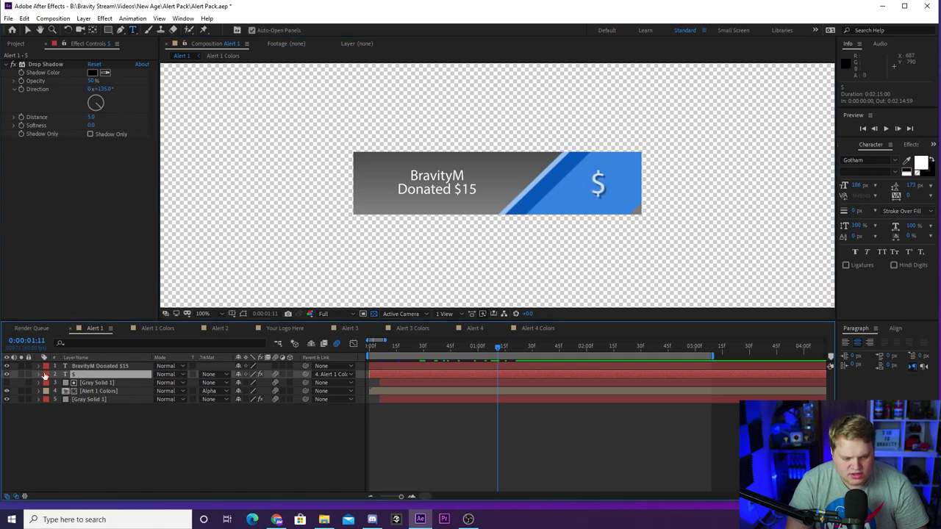
left_click(7, 375)
left_click(7, 374)
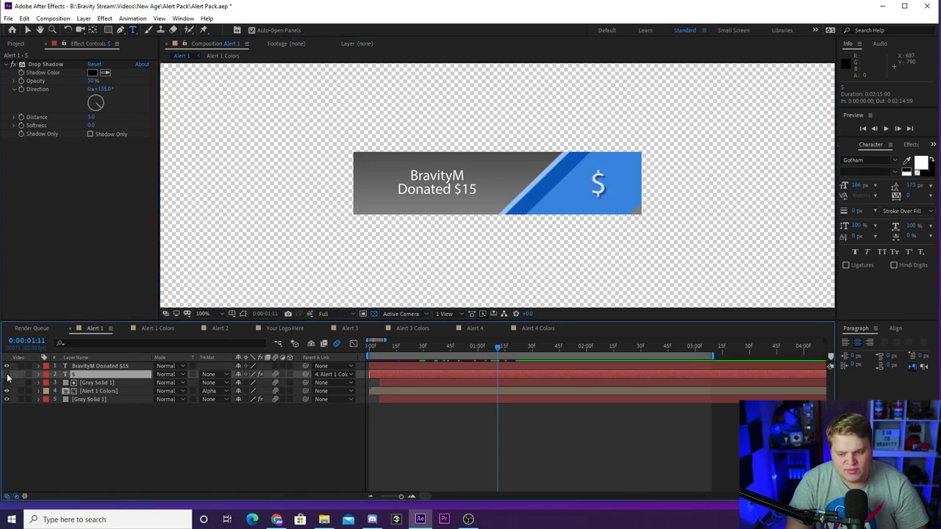
left_click(7, 374)
left_click(7, 374)
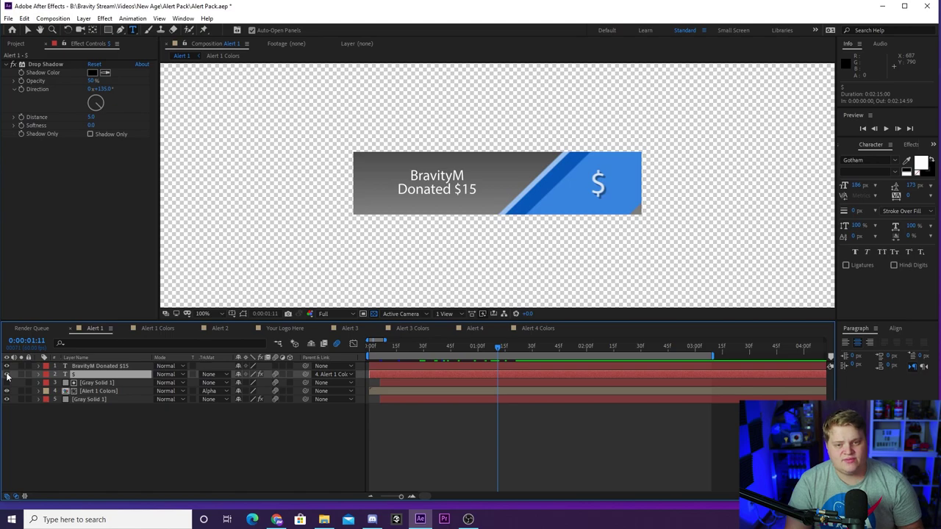
left_click(6, 374)
left_click(7, 375)
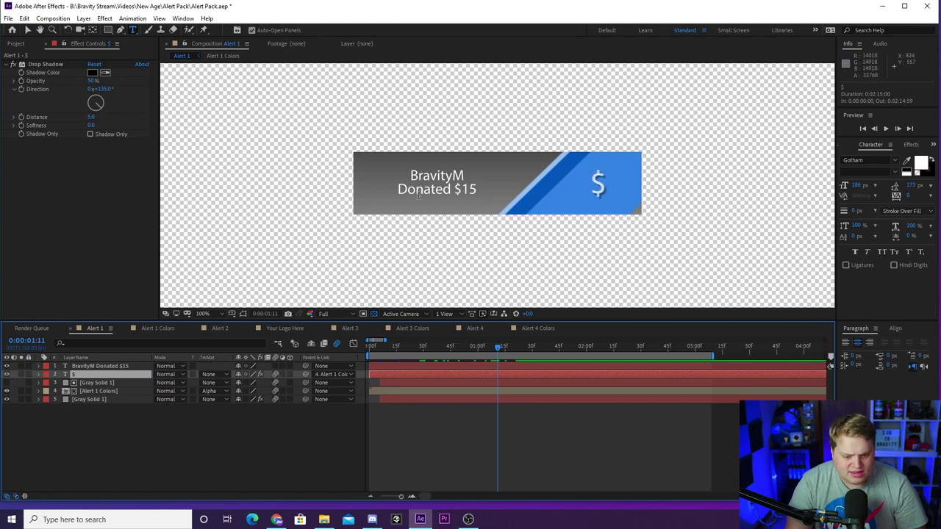
key("v")
left_click(447, 175)
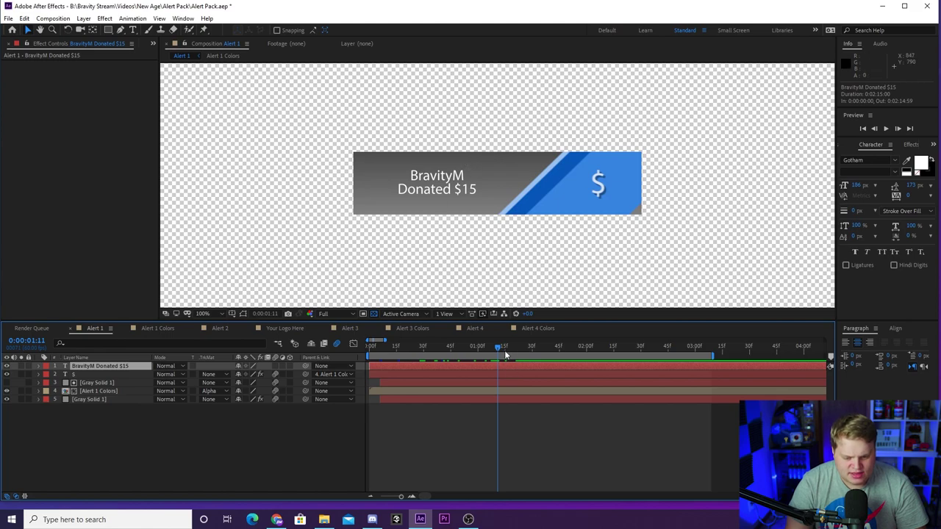
mouse_move(504, 353)
left_mouse_down()
mouse_move(431, 351)
mouse_move(504, 352)
left_mouse_up()
key("comma")
key("comma")
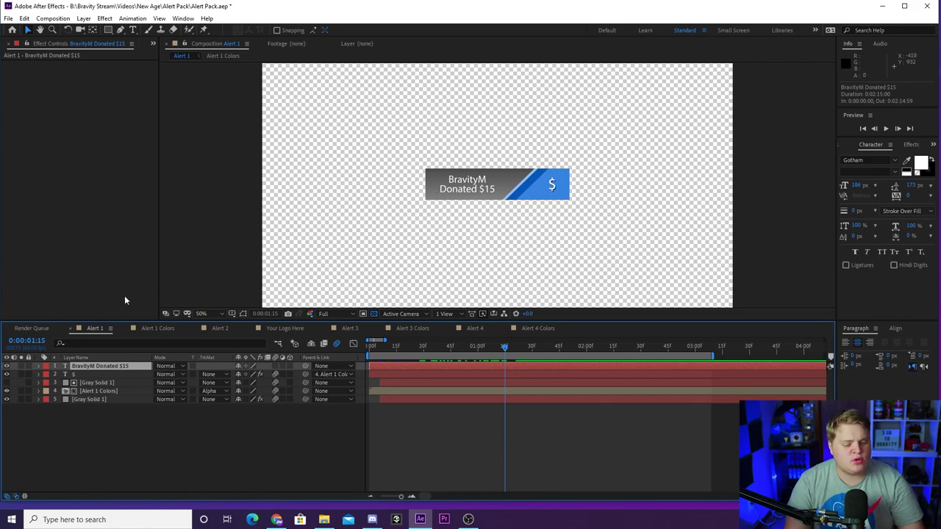
- Hide the layer 1 donation text in Alert 1, Alert 2 and Alert 3, then go to Alert 4
left_click(6, 367)
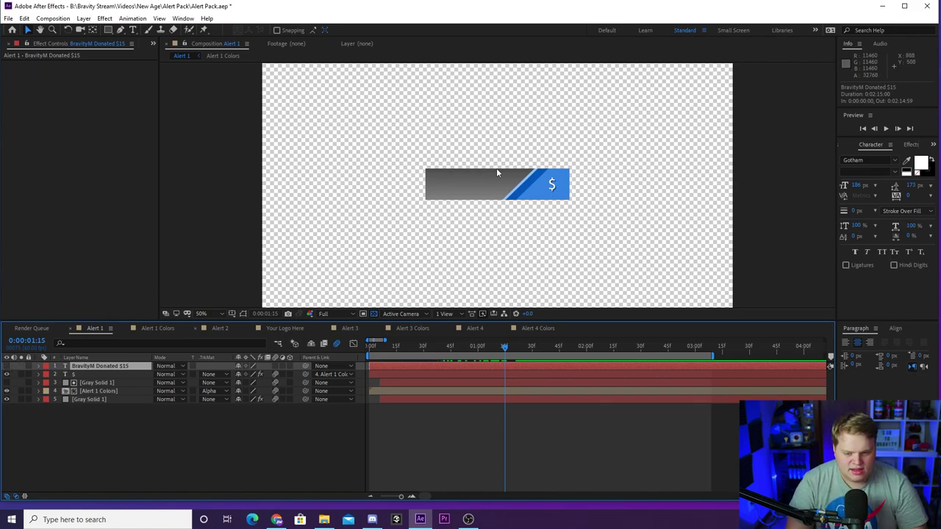
left_click(219, 328)
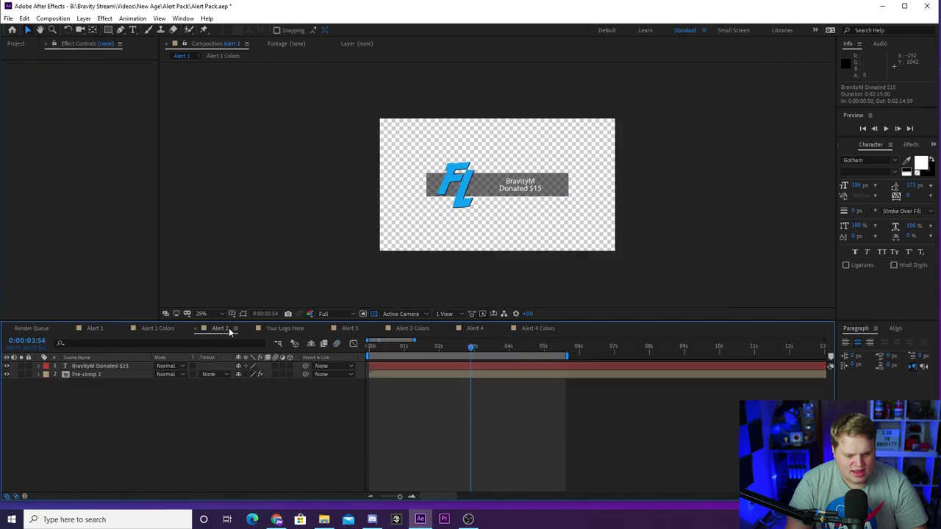
left_click(7, 366)
left_click(350, 328)
left_click(94, 374)
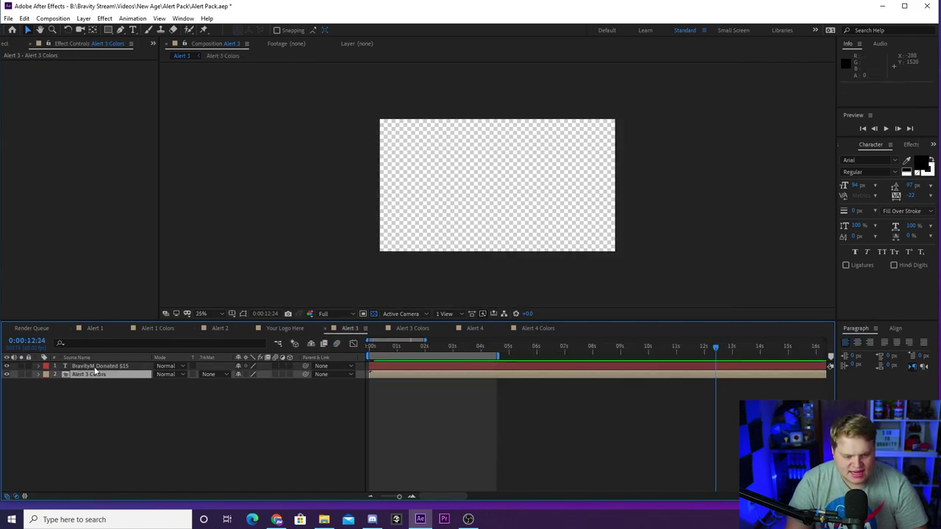
left_click(429, 345)
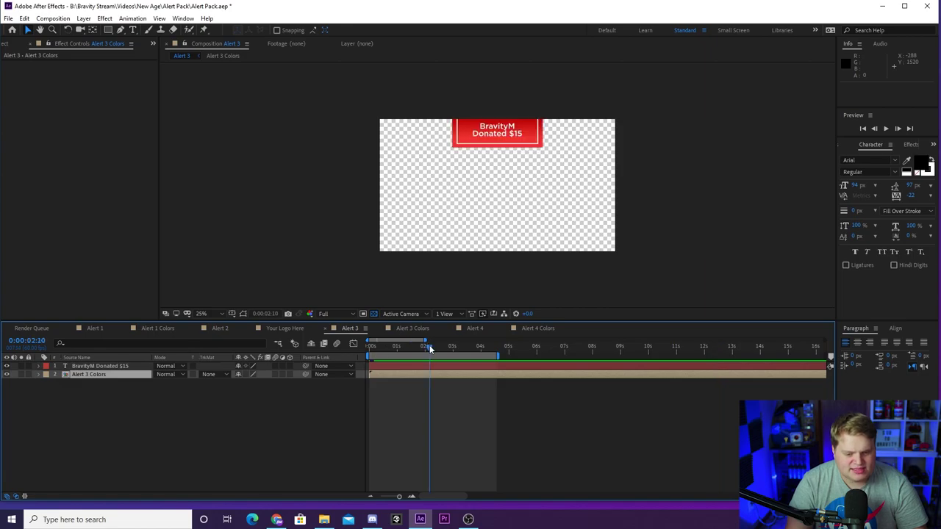
left_click(6, 366)
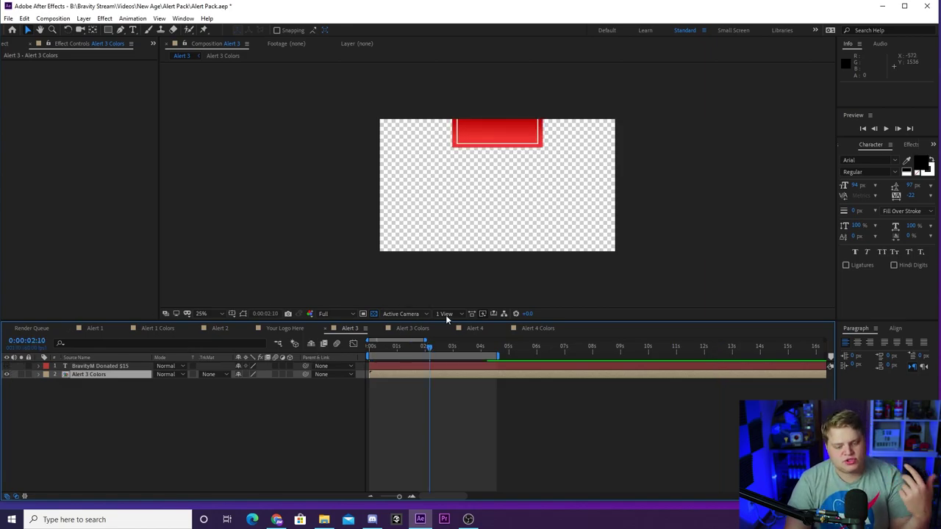
left_click(475, 328)
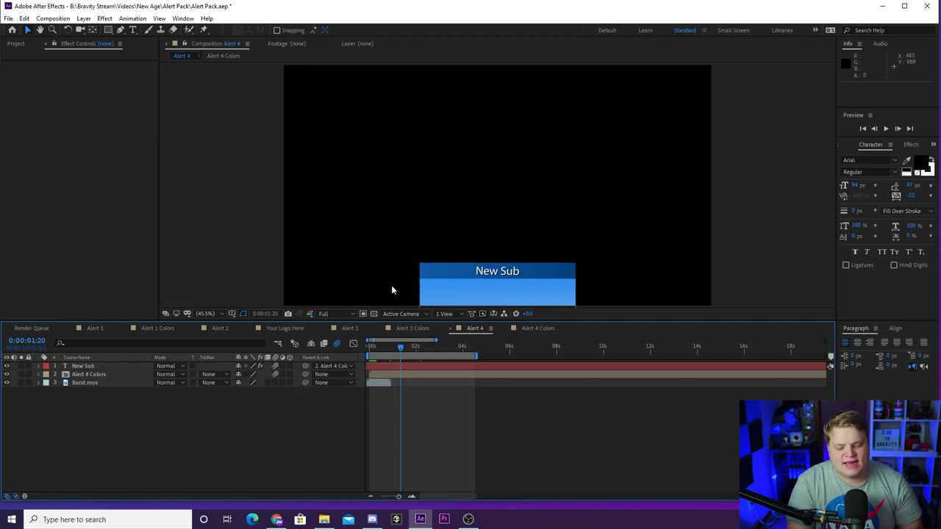
left_click(214, 328)
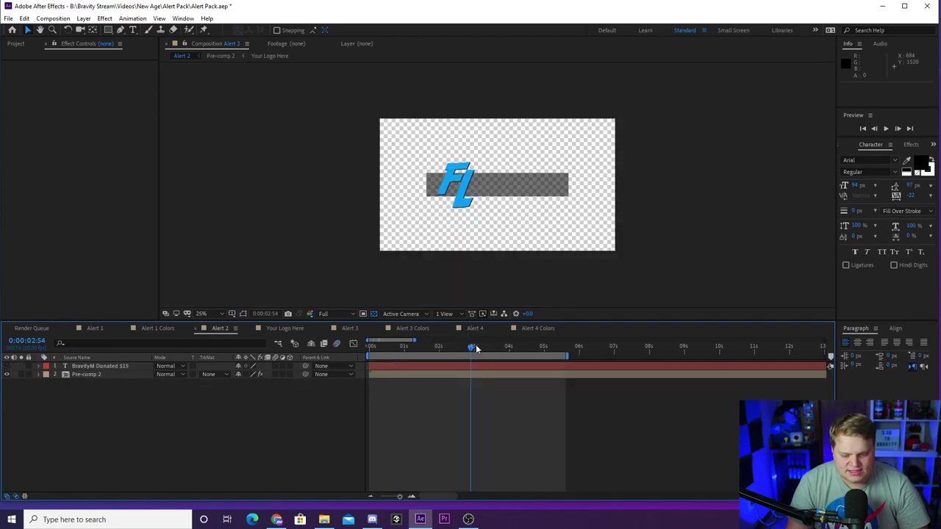
left_click_drag(376, 347, 476, 347)
left_click(94, 328)
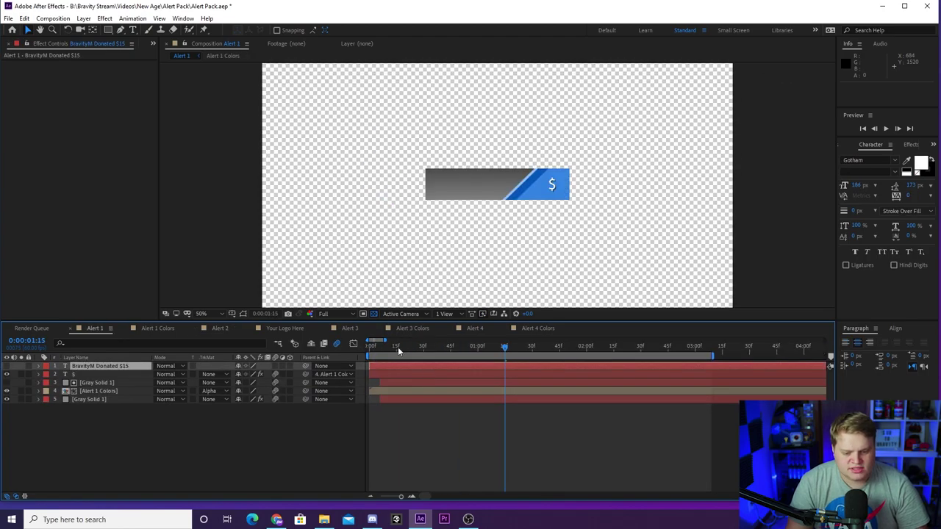
left_click_drag(398, 347, 494, 342)
scroll(493, 225, "down", 2)
scroll(493, 225, "up", 2)
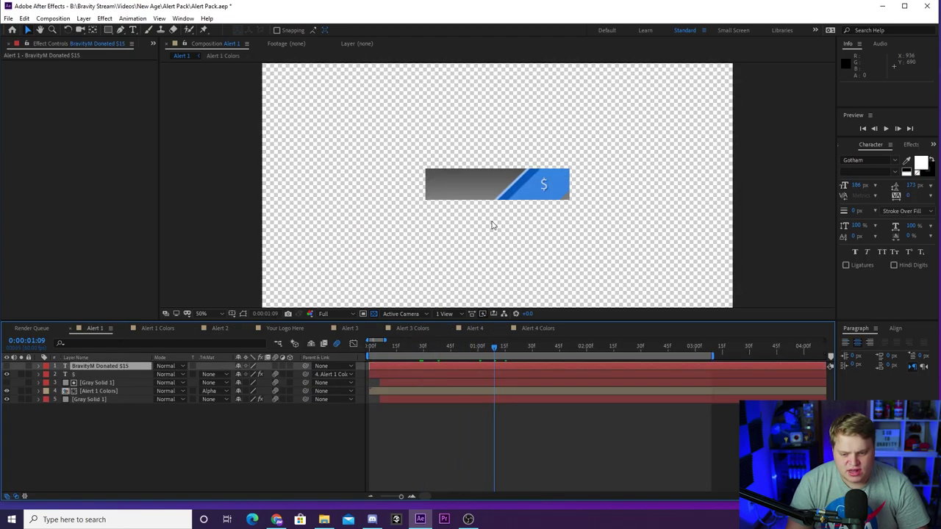
left_click_drag(499, 347, 528, 347)
left_click(507, 329)
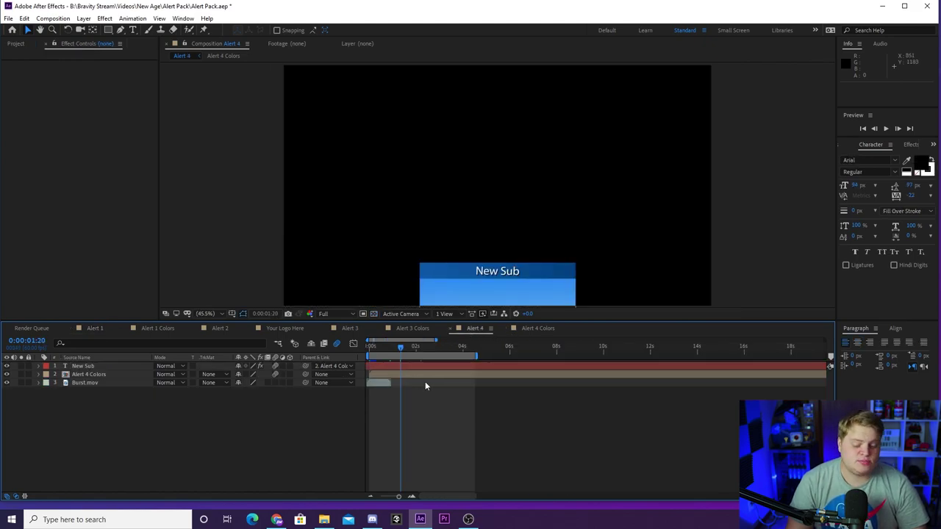
mouse_move(409, 346)
left_mouse_down()
mouse_move(381, 358)
mouse_move(456, 348)
mouse_move(403, 348)
left_mouse_up()
- Add the Alert 4 composition to the render queue
left_click(55, 19)
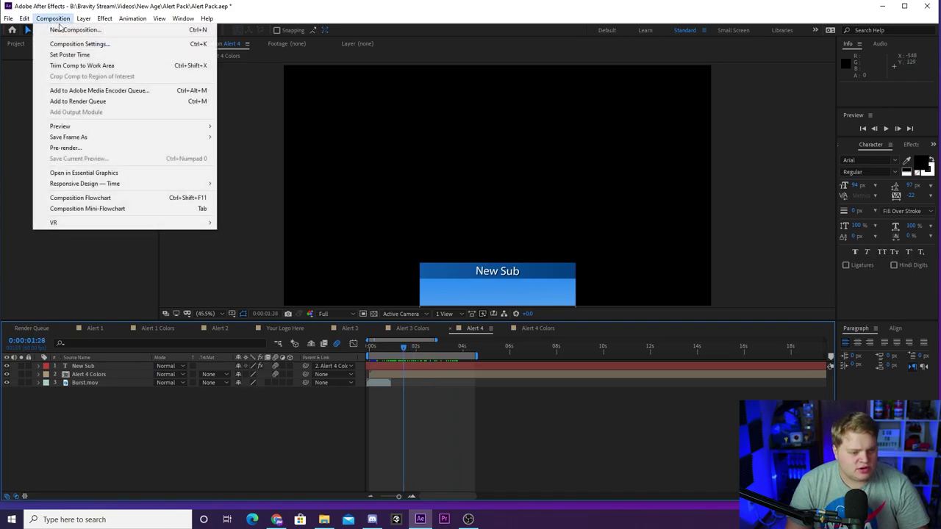
left_click(96, 104)
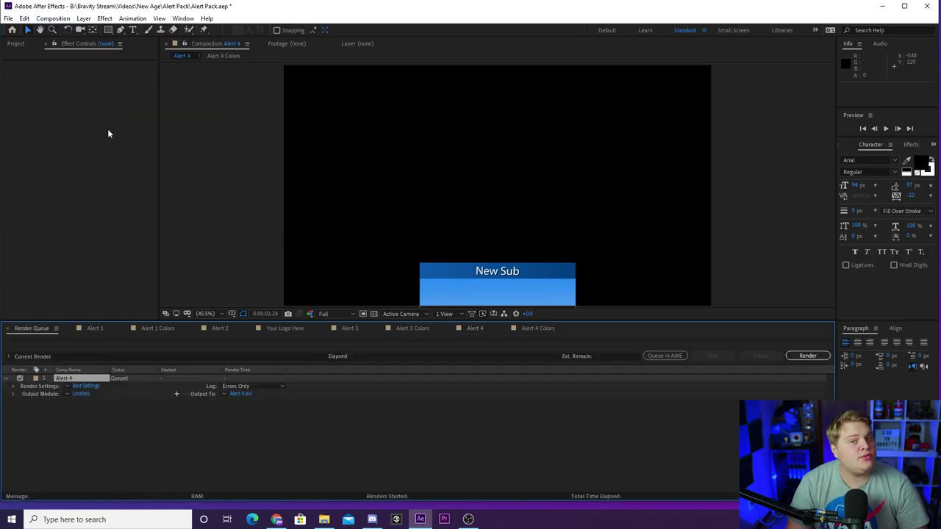
left_click(83, 430)
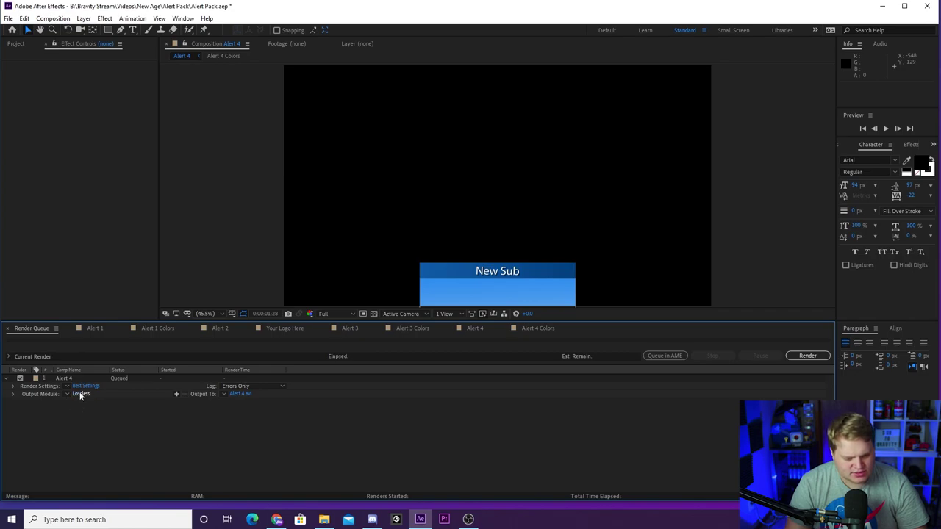
- Set the output module to QuickTime format with RGB + Alpha channels
left_click(81, 395)
left_click(418, 138)
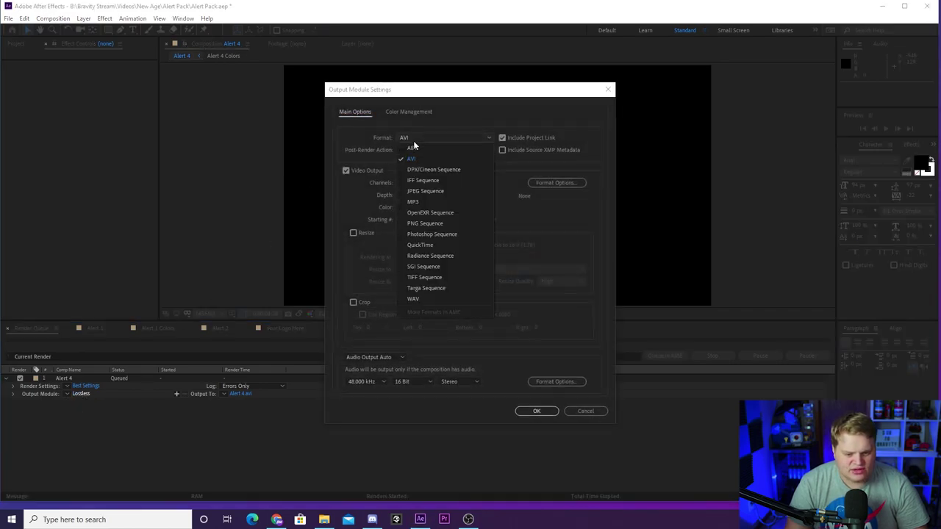
left_click(426, 245)
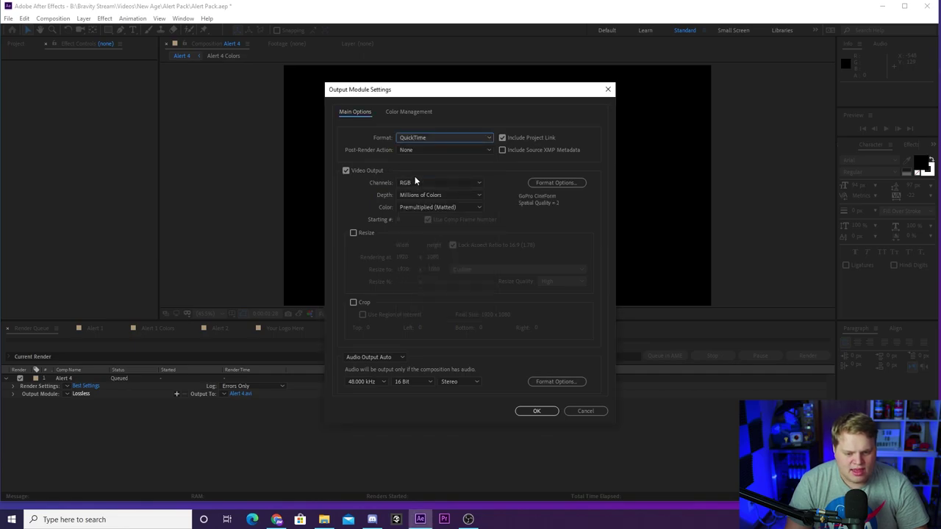
left_click(416, 181)
left_click(433, 214)
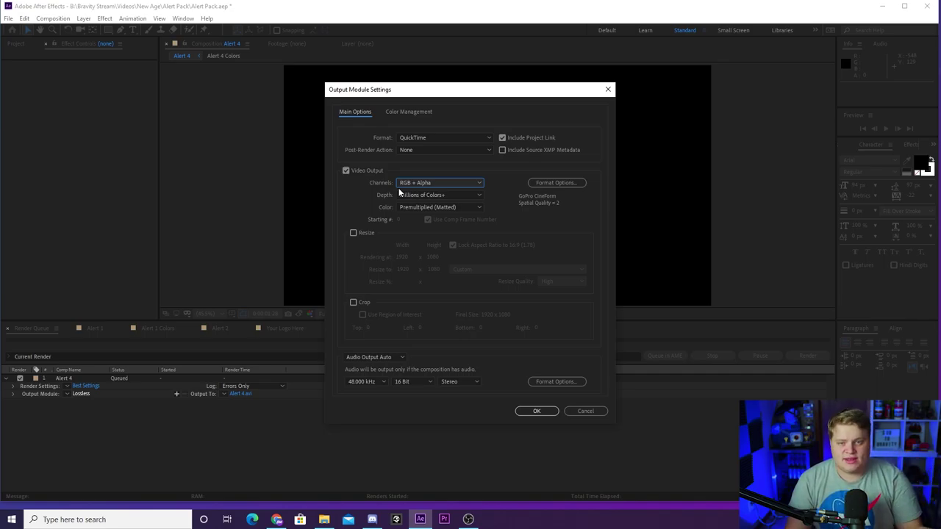
left_click(545, 410)
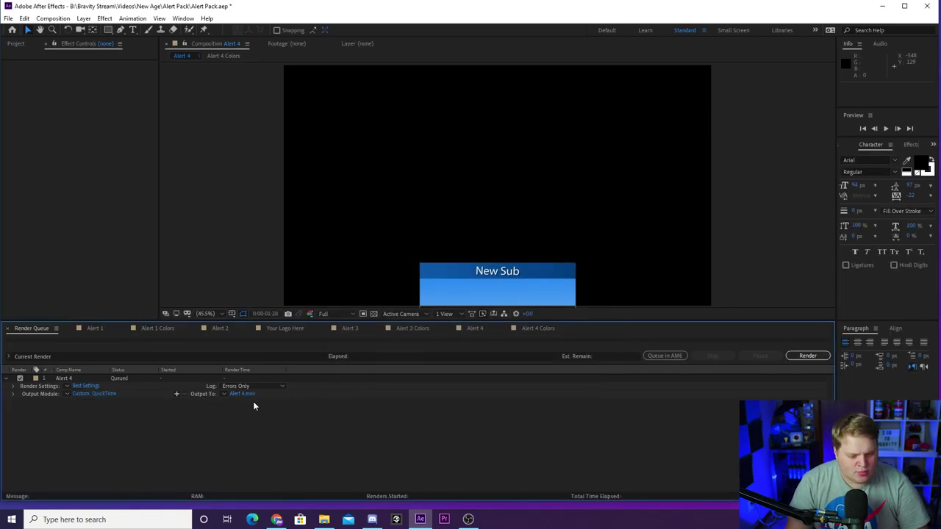